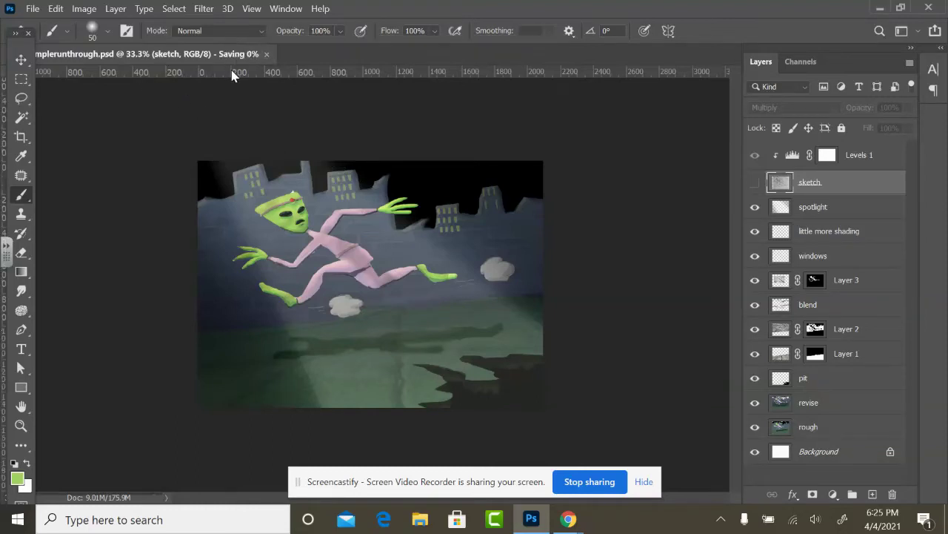
# Close the saved alien painting and open sample2222.psd from the Home screen.
pyautogui.hotkey('ctrl', 'w')
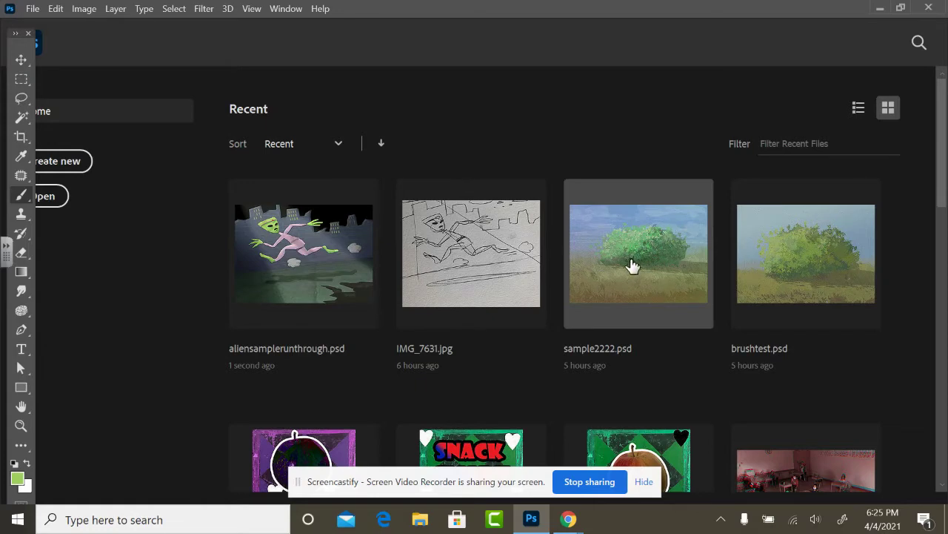
pyautogui.click(632, 266)
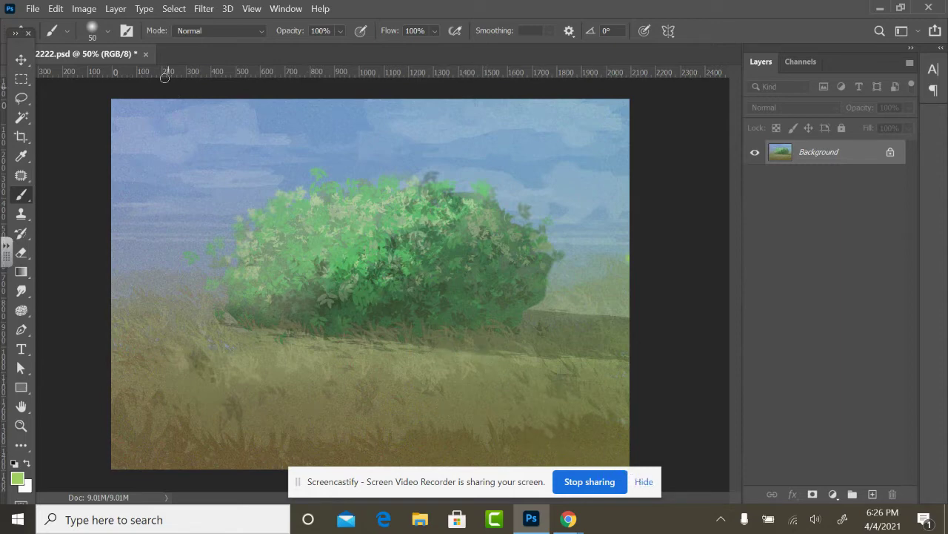
# Close the bush painting without saving and create a new document at Default Photoshop Size.
pyautogui.click(146, 54)
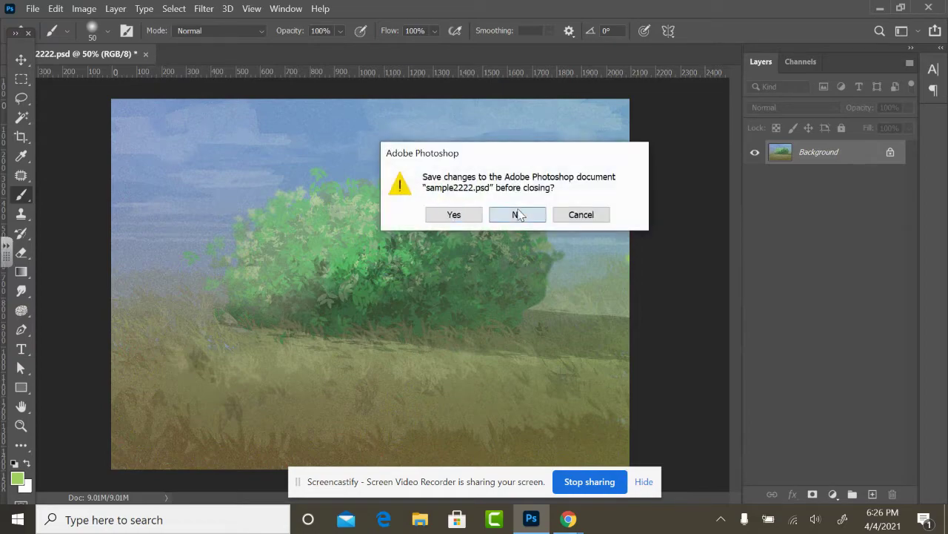
pyautogui.click(517, 215)
pyautogui.click(33, 8)
pyautogui.click(42, 25)
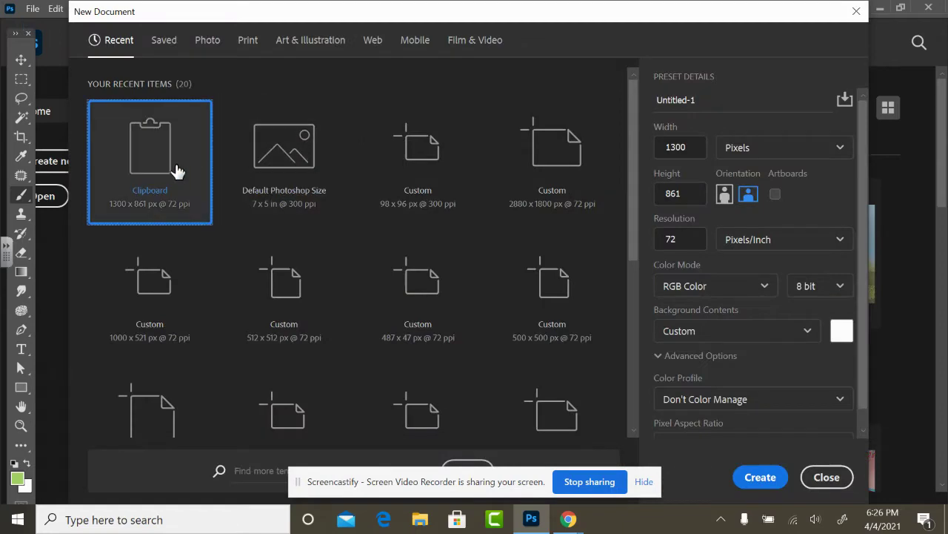
pyautogui.doubleClick(297, 156)
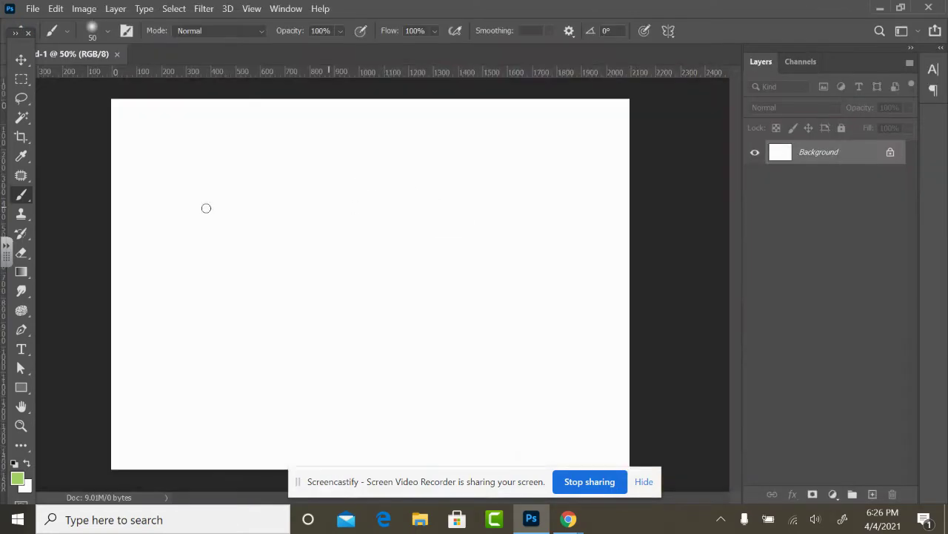
# Lasso a mountain range with shoreline and fill it with light green a1d261.
pyautogui.click(22, 97)
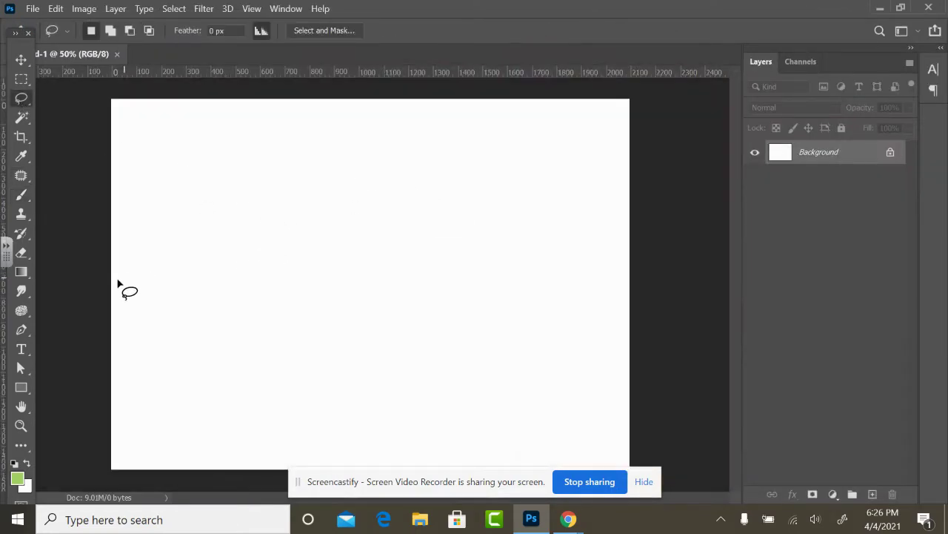
pyautogui.moveTo(102, 277)
pyautogui.mouseDown()
pyautogui.moveTo(237, 170)
pyautogui.moveTo(311, 215)
pyautogui.moveTo(413, 232)
pyautogui.moveTo(483, 276)
pyautogui.moveTo(583, 269)
pyautogui.moveTo(695, 320)
pyautogui.moveTo(635, 339)
pyautogui.moveTo(251, 346)
pyautogui.moveTo(156, 382)
pyautogui.moveTo(95, 358)
pyautogui.moveTo(87, 269)
pyautogui.mouseUp()
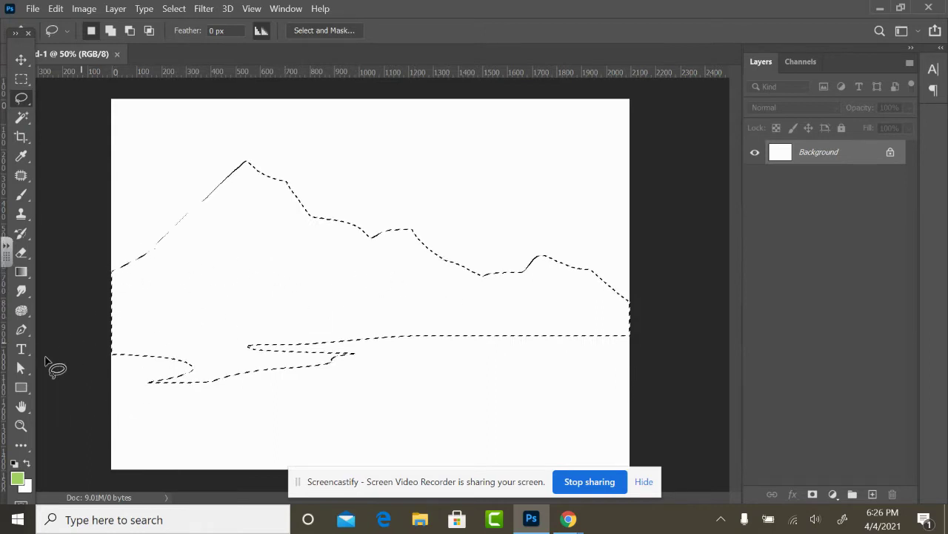
pyautogui.click(16, 477)
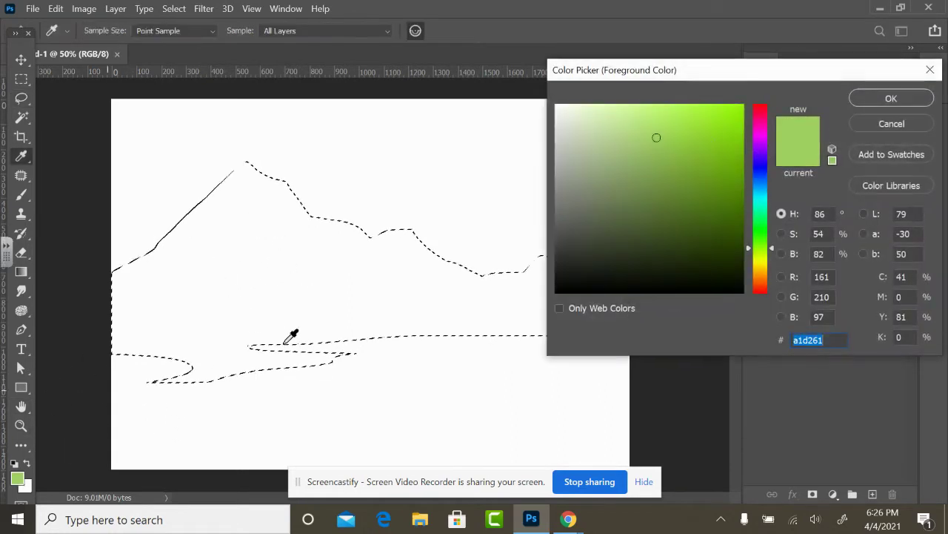
pyautogui.click(889, 101)
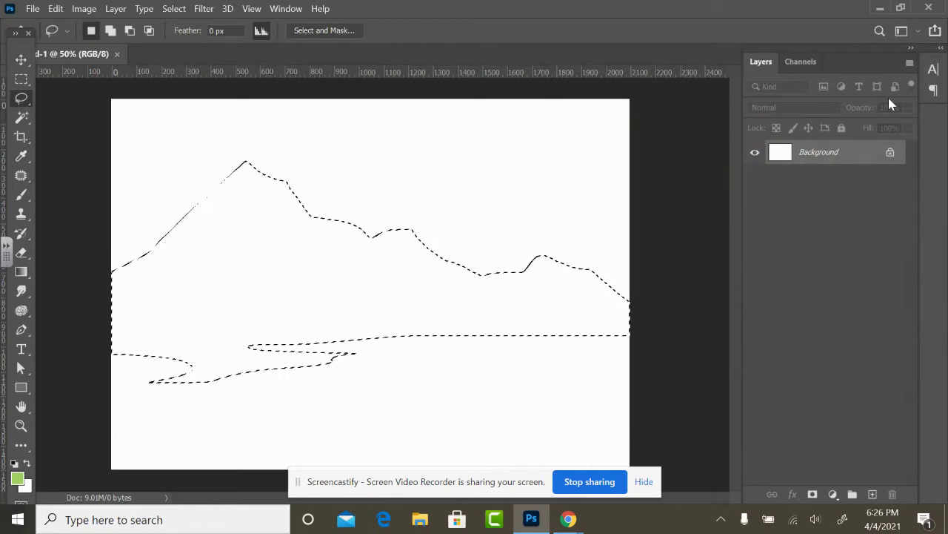
pyautogui.hotkey('alt', 'BackSpace')
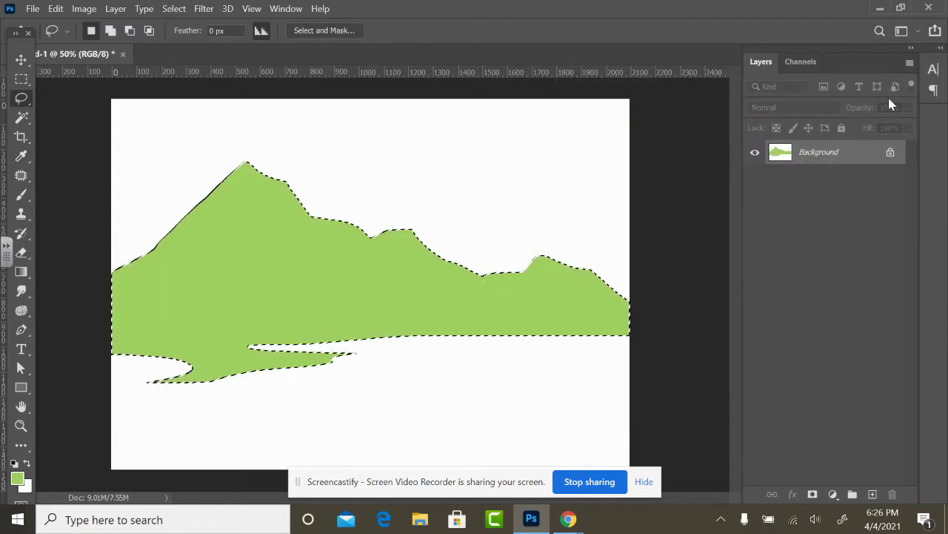
# Deselect the filled green mountain shape with Ctrl+D.
pyautogui.hotkey('ctrl', 'd')
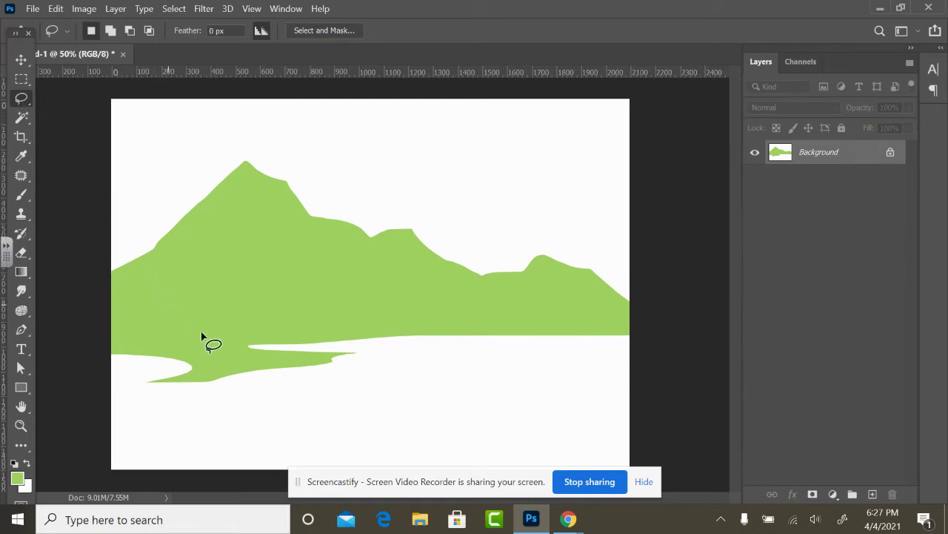
# Fill the white ground below the mountains with pale yellow.
pyautogui.press('w')
pyautogui.click(345, 437)
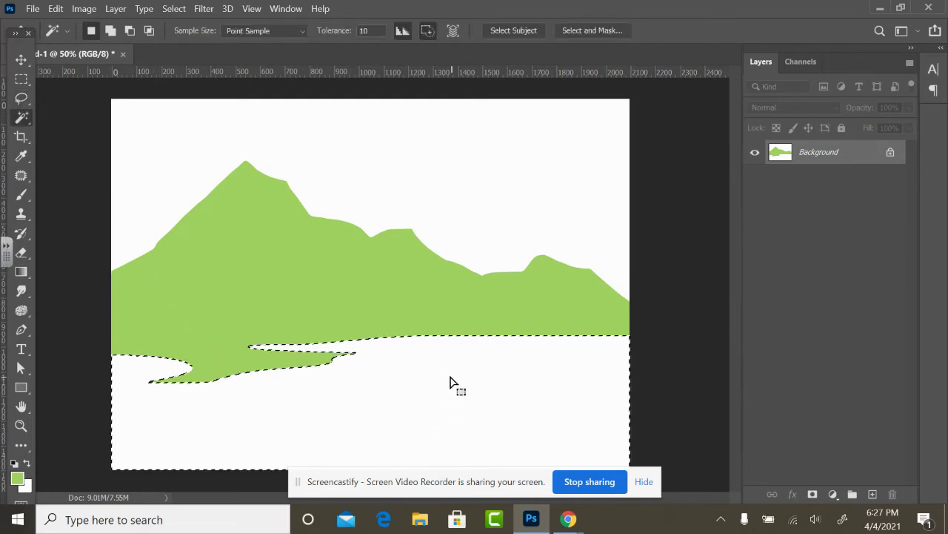
pyautogui.click(18, 478)
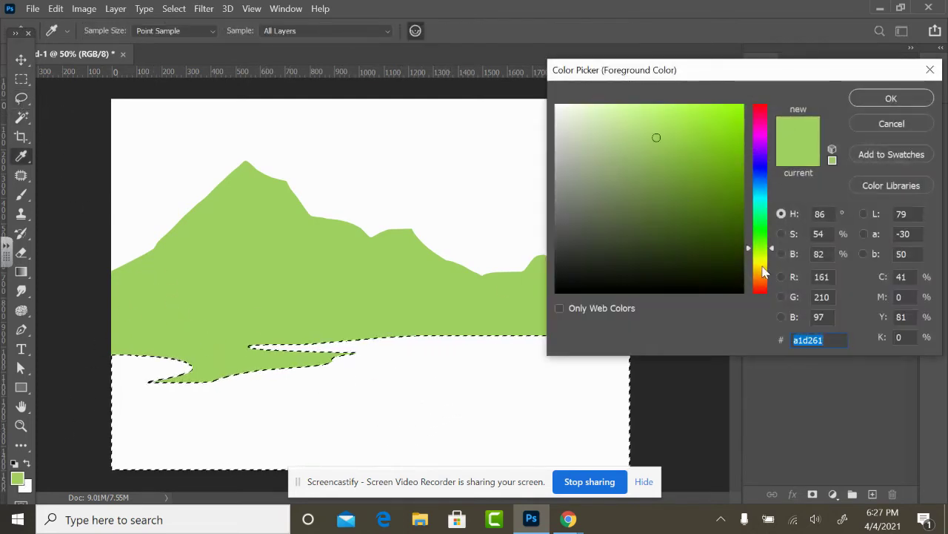
pyautogui.moveTo(764, 272); pyautogui.dragTo(759, 261)
pyautogui.moveTo(599, 123)
pyautogui.mouseDown()
pyautogui.moveTo(586, 116)
pyautogui.moveTo(603, 121)
pyautogui.mouseUp()
pyautogui.click(888, 97)
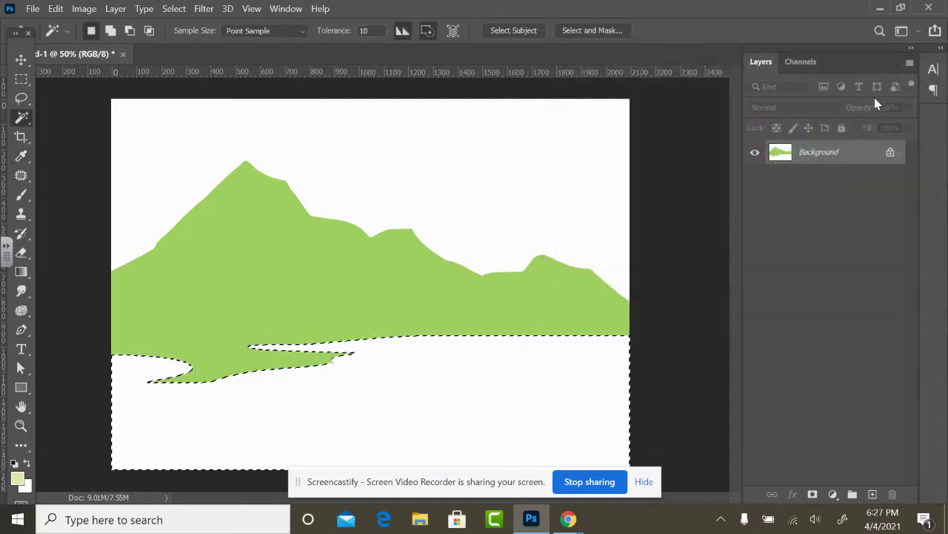
pyautogui.hotkey('alt', 'BackSpace')
pyautogui.hotkey('ctrl', 'd')
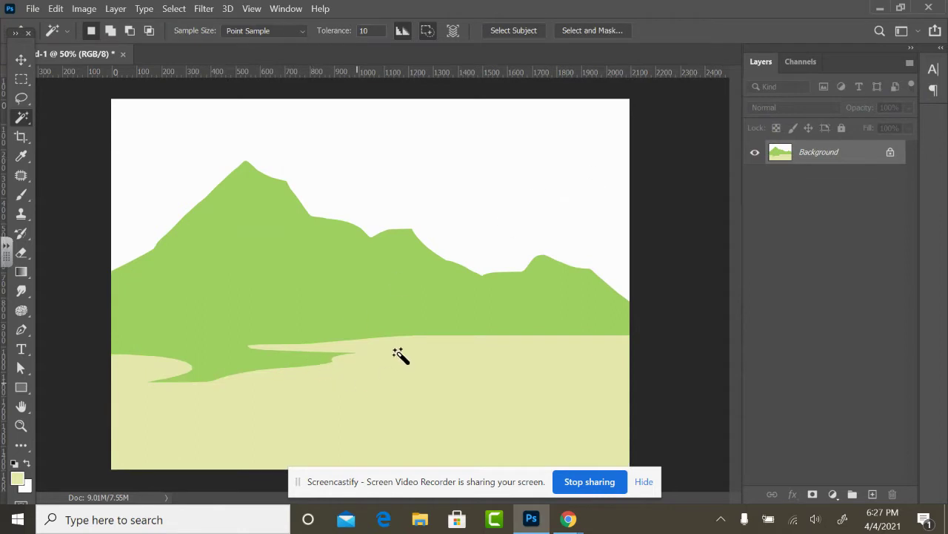
# Fill the white sky above the mountains with ochre orange bd8409.
pyautogui.click(453, 189)
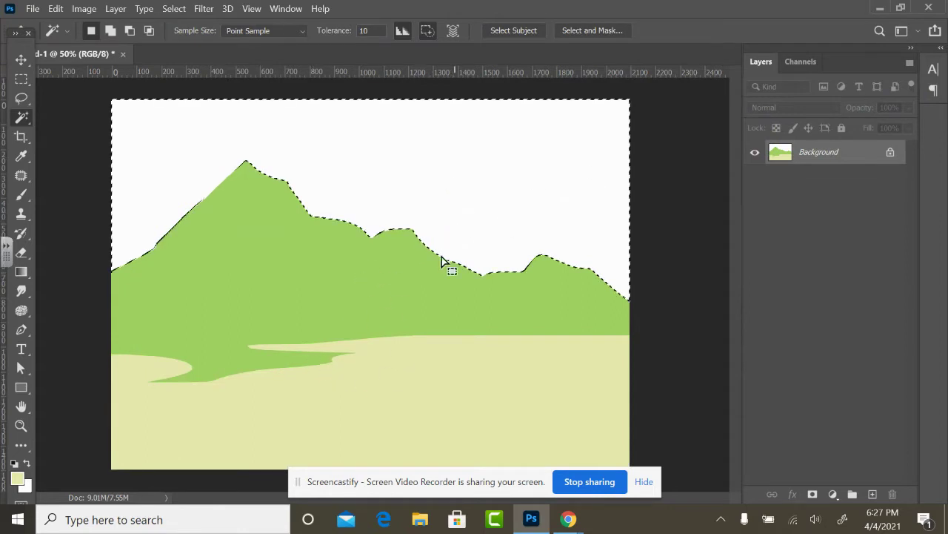
pyautogui.click(17, 478)
pyautogui.moveTo(761, 256); pyautogui.dragTo(768, 297)
pyautogui.moveTo(668, 156); pyautogui.dragTo(669, 136)
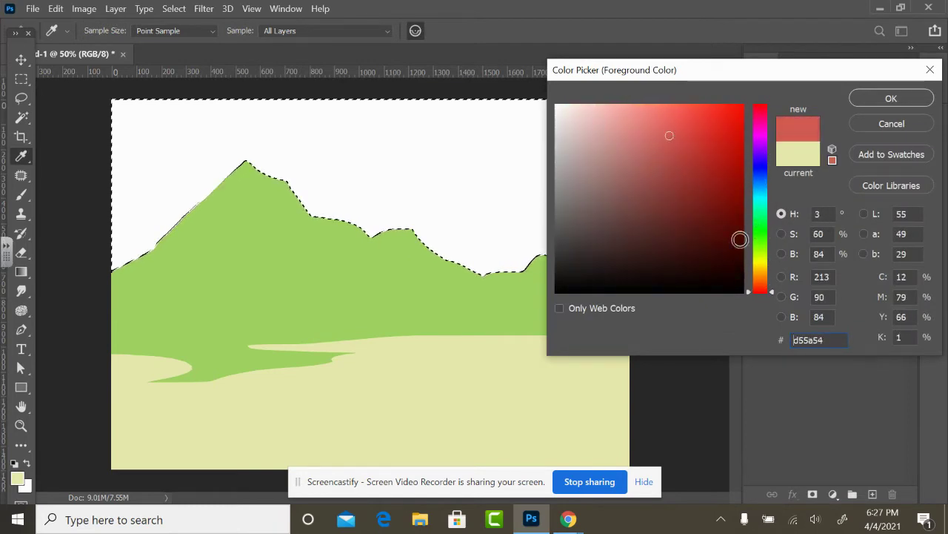
pyautogui.click(763, 274)
pyautogui.moveTo(694, 185)
pyautogui.mouseDown()
pyautogui.moveTo(689, 174)
pyautogui.moveTo(691, 208)
pyautogui.moveTo(709, 142)
pyautogui.moveTo(722, 141)
pyautogui.moveTo(731, 182)
pyautogui.moveTo(735, 153)
pyautogui.mouseUp()
pyautogui.click(908, 99)
pyautogui.hotkey('alt', 'BackSpace')
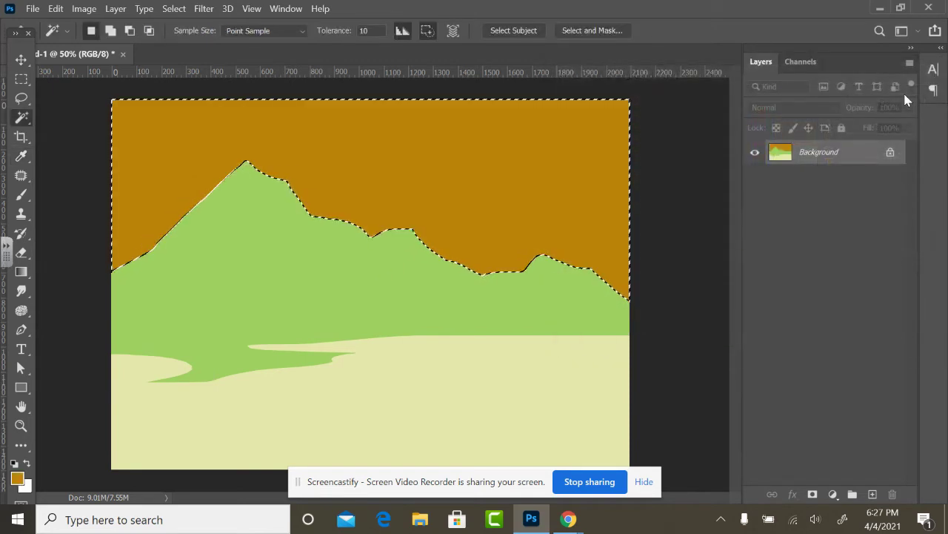
pyautogui.hotkey('ctrl', 'd')
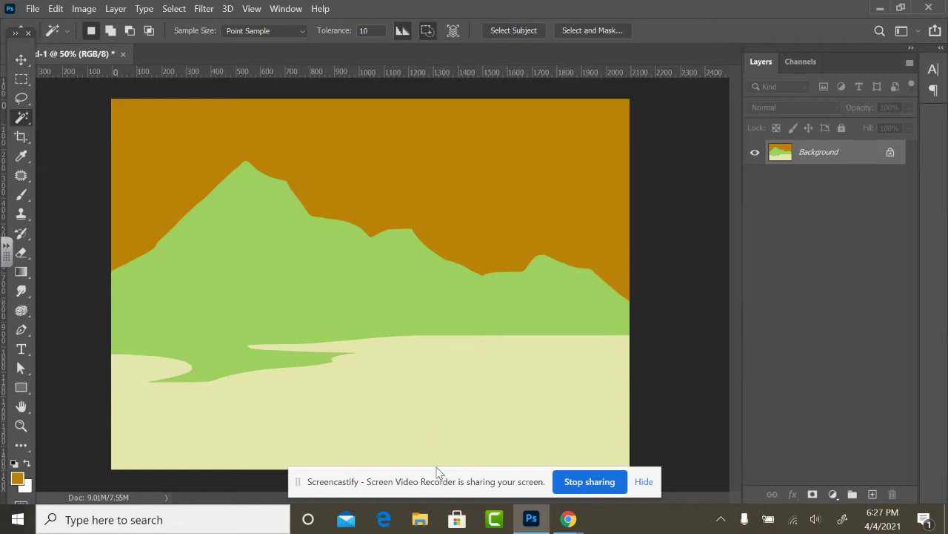
# Refill the orange sky with pale cyan.
pyautogui.click(468, 256)
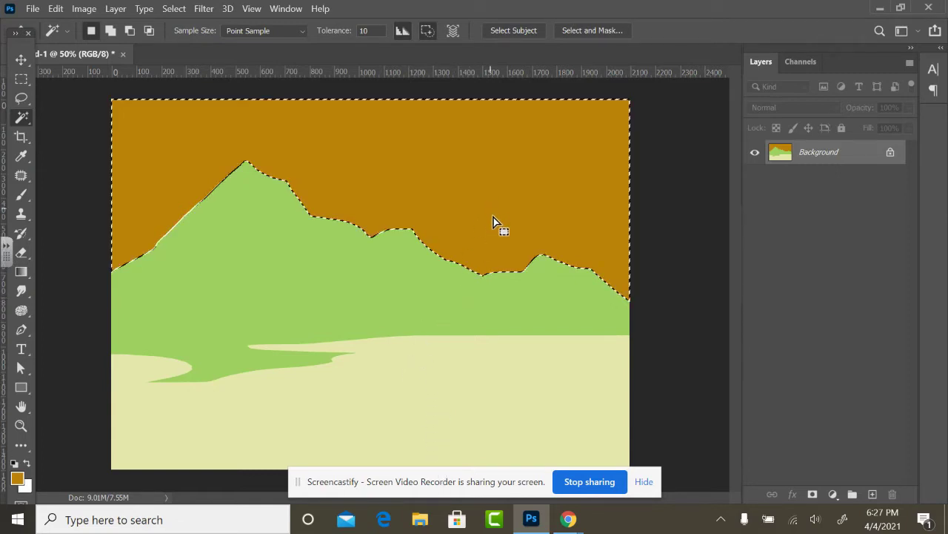
pyautogui.click(22, 483)
pyautogui.moveTo(761, 179); pyautogui.dragTo(761, 194)
pyautogui.moveTo(633, 163); pyautogui.dragTo(624, 140)
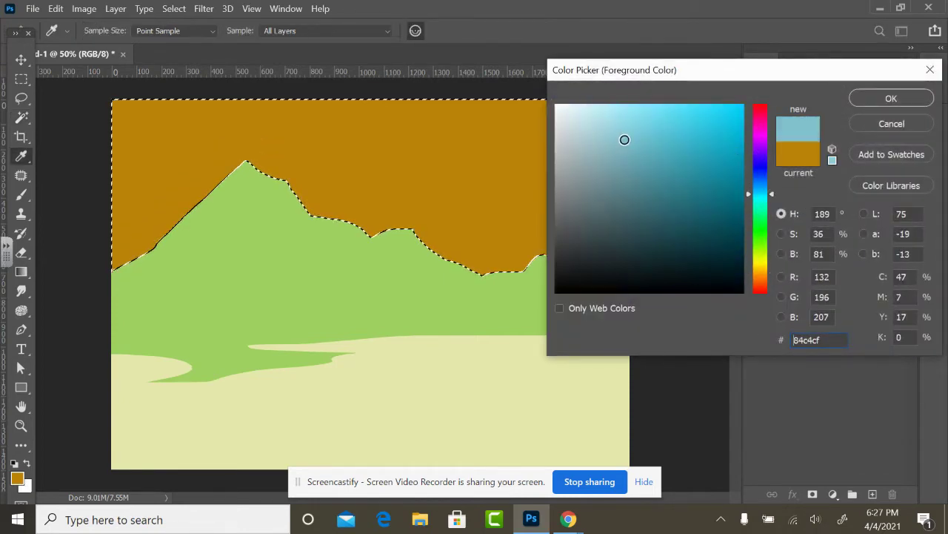
pyautogui.click(907, 103)
pyautogui.hotkey('alt', 'BackSpace')
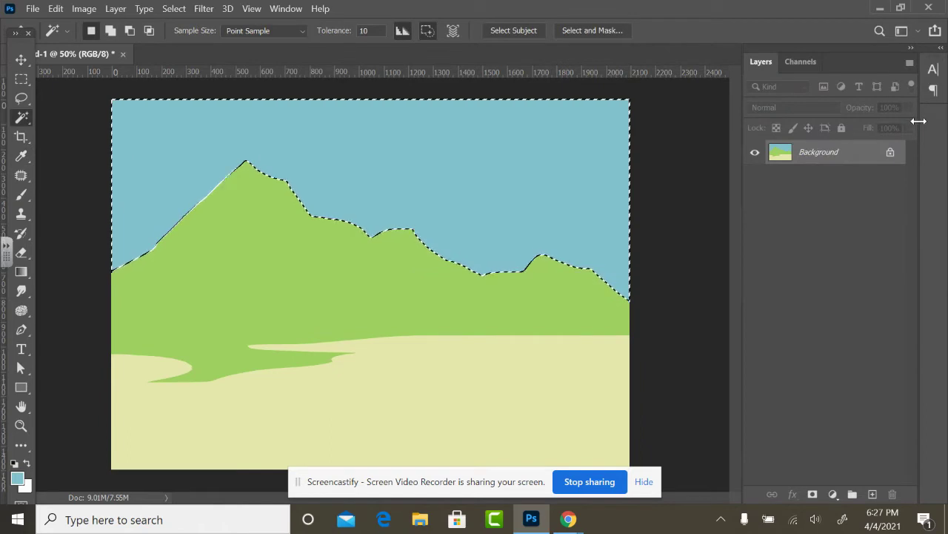
pyautogui.hotkey('ctrl', 'd')
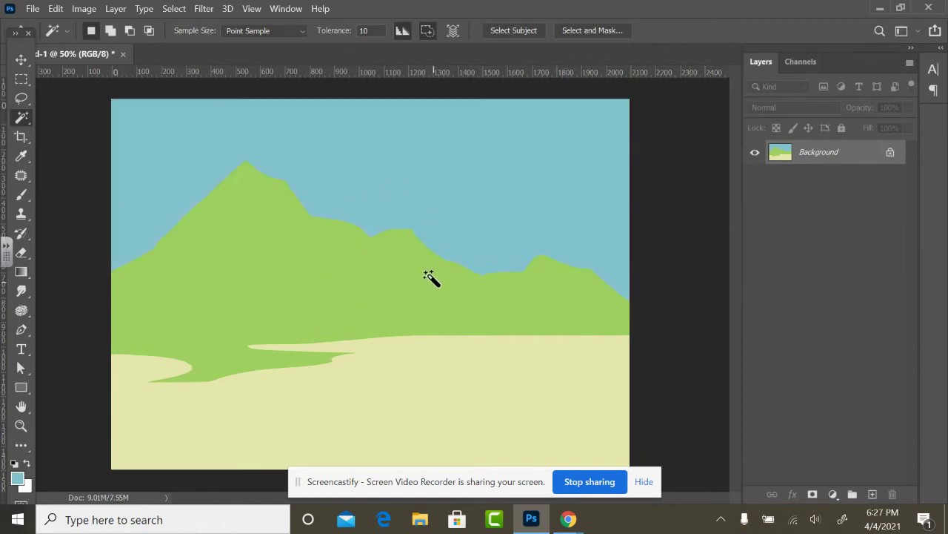
# Brighten the sky with Levels, moving the input white point to 189.
pyautogui.click(483, 200)
pyautogui.hotkey('ctrl', 'l')
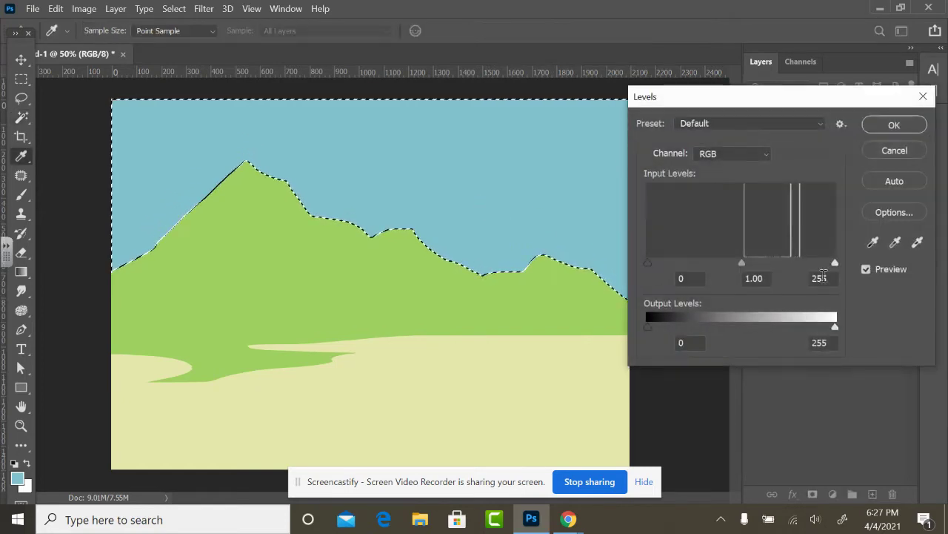
pyautogui.moveTo(835, 264); pyautogui.dragTo(788, 265)
pyautogui.click(895, 125)
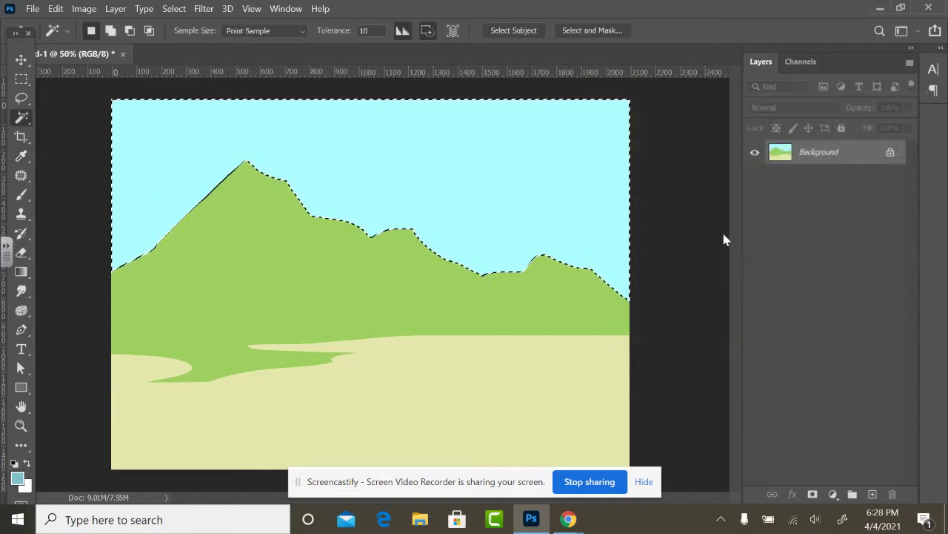
# Select the pale ground and darken it with a Levels midtone adjustment.
pyautogui.hotkey('ctrl', 'd')
pyautogui.click(437, 414)
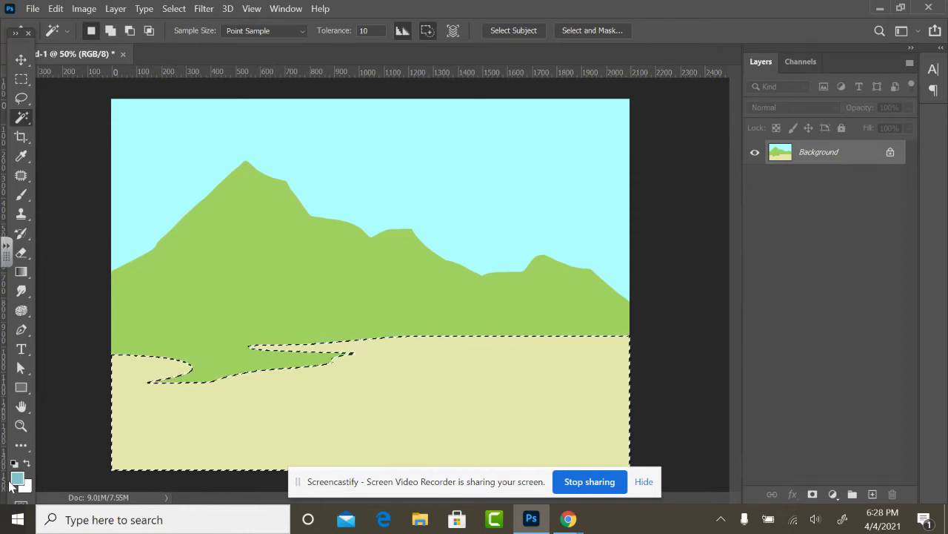
pyautogui.hotkey('ctrl', 'l')
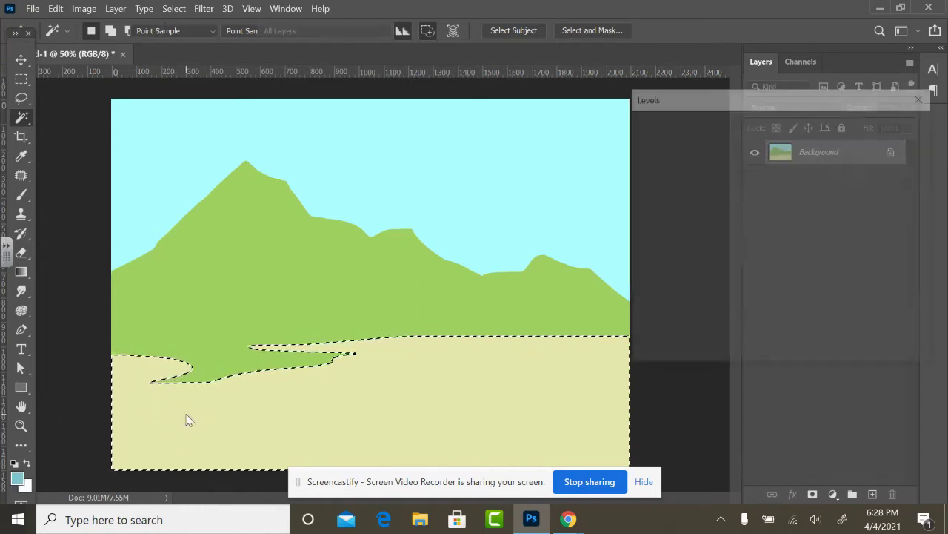
pyautogui.moveTo(741, 263); pyautogui.dragTo(821, 263)
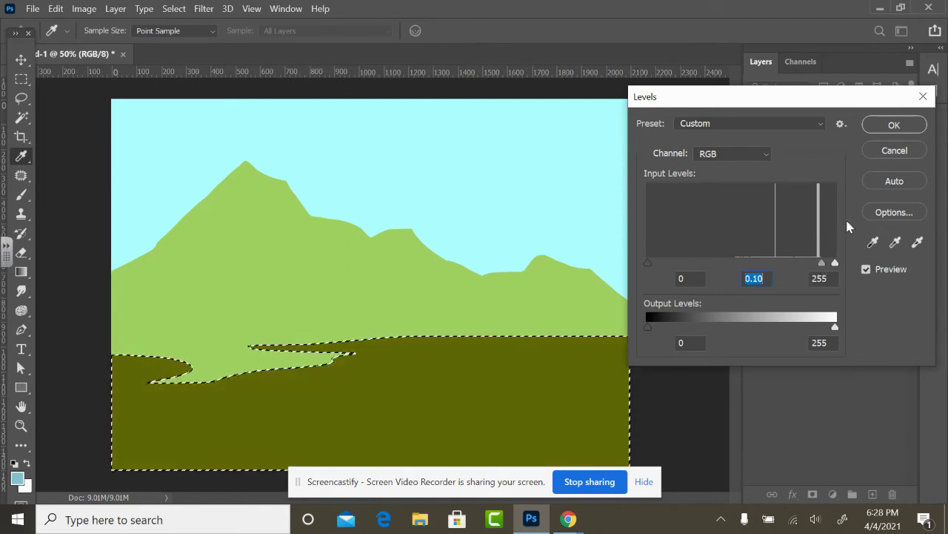
pyautogui.click(879, 131)
# Desaturate the ground to -72 saturation with Hue/Saturation, then deselect.
pyautogui.hotkey('ctrl', 'u')
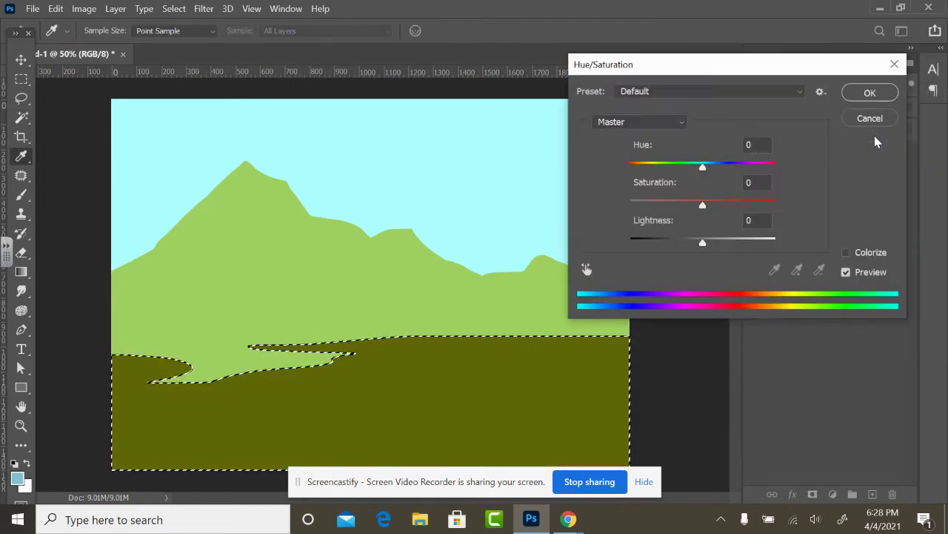
pyautogui.moveTo(702, 204); pyautogui.dragTo(650, 212)
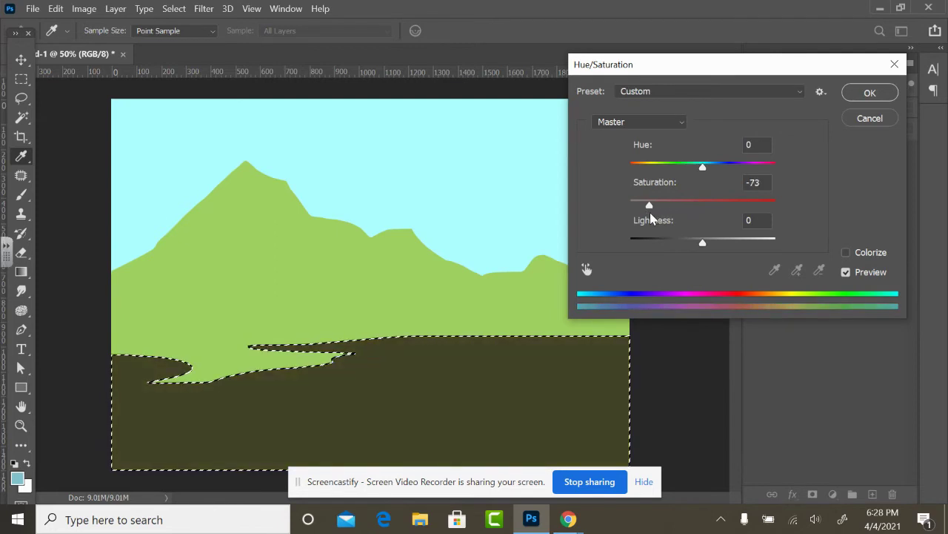
pyautogui.click(868, 94)
pyautogui.press('w')
pyautogui.hotkey('ctrl', 'd')
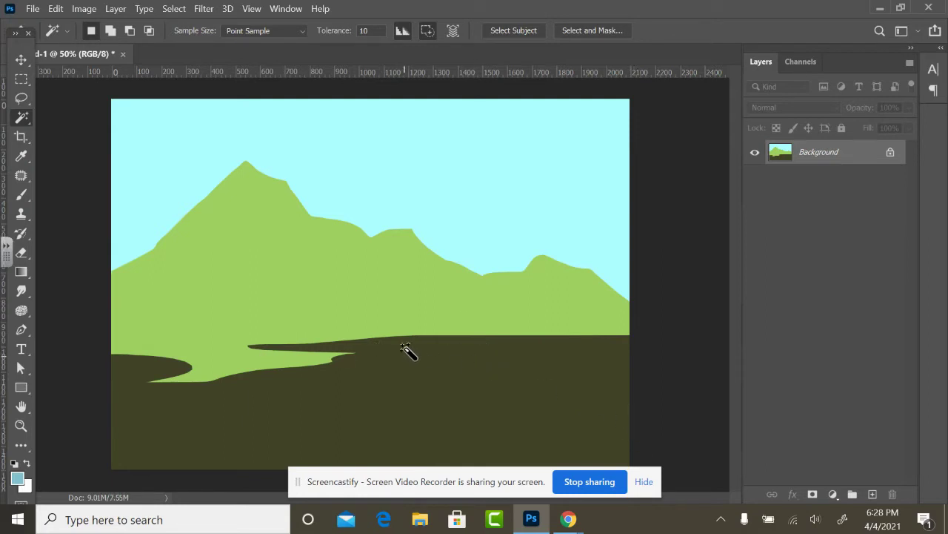
pyautogui.press('l')
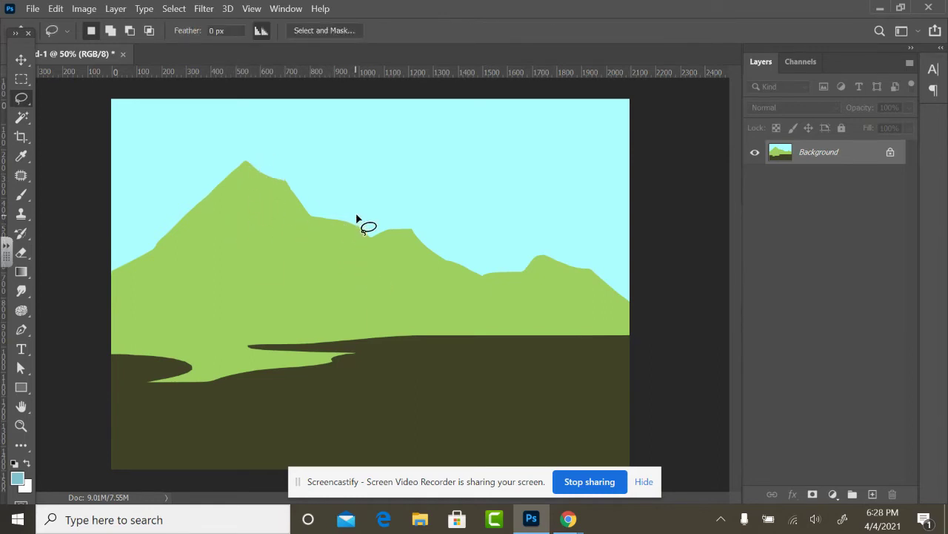
# On a new layer, lasso five cloud shapes across the sky.
pyautogui.click(872, 494)
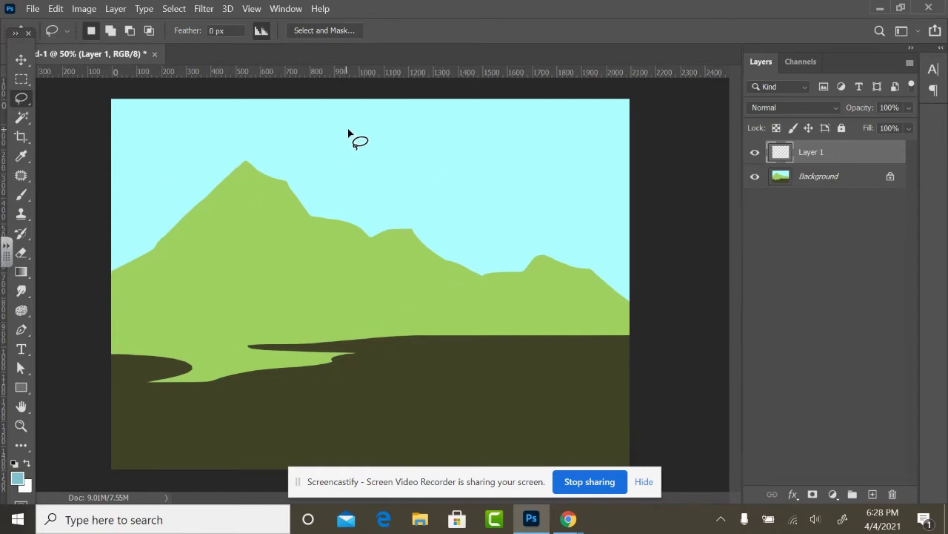
pyautogui.moveTo(404, 137)
pyautogui.mouseDown()
pyautogui.moveTo(567, 146)
pyautogui.moveTo(494, 170)
pyautogui.moveTo(275, 151)
pyautogui.moveTo(377, 140)
pyautogui.mouseUp()
pyautogui.press('shift')
pyautogui.moveTo(519, 193)
pyautogui.mouseDown()
pyautogui.moveTo(584, 204)
pyautogui.moveTo(484, 194)
pyautogui.mouseUp()
pyautogui.moveTo(532, 232); pyautogui.dragTo(622, 234)
pyautogui.moveTo(186, 156)
pyautogui.mouseDown()
pyautogui.moveTo(148, 155)
pyautogui.moveTo(183, 157)
pyautogui.mouseUp()
pyautogui.moveTo(232, 119); pyautogui.dragTo(204, 119)
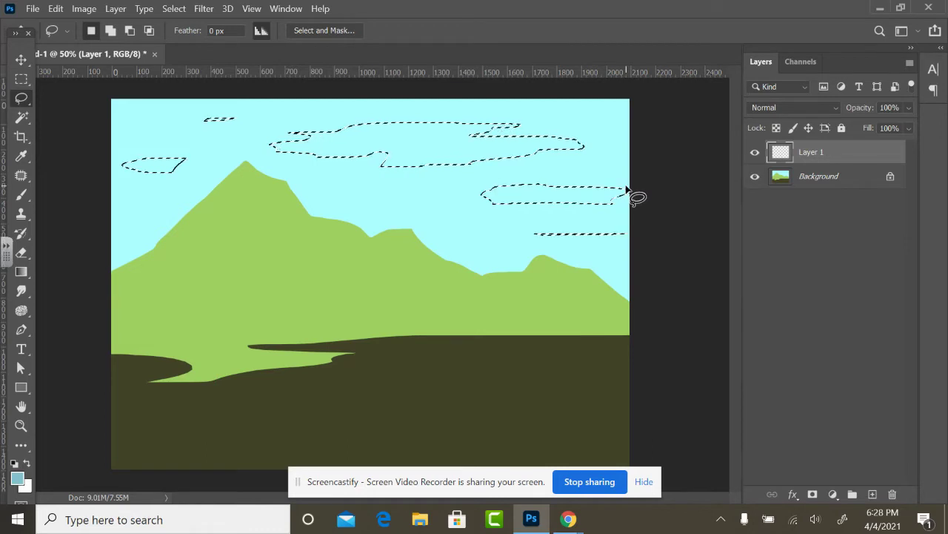
# Fill the cloud selection with white and deselect.
pyautogui.press('d')
pyautogui.press('x')
pyautogui.hotkey('alt', 'BackSpace')
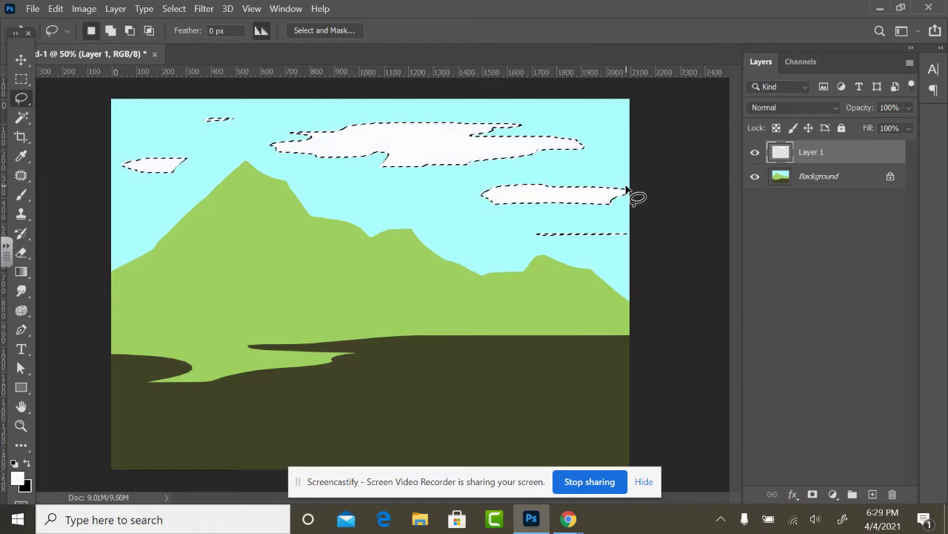
pyautogui.hotkey('ctrl', 'd')
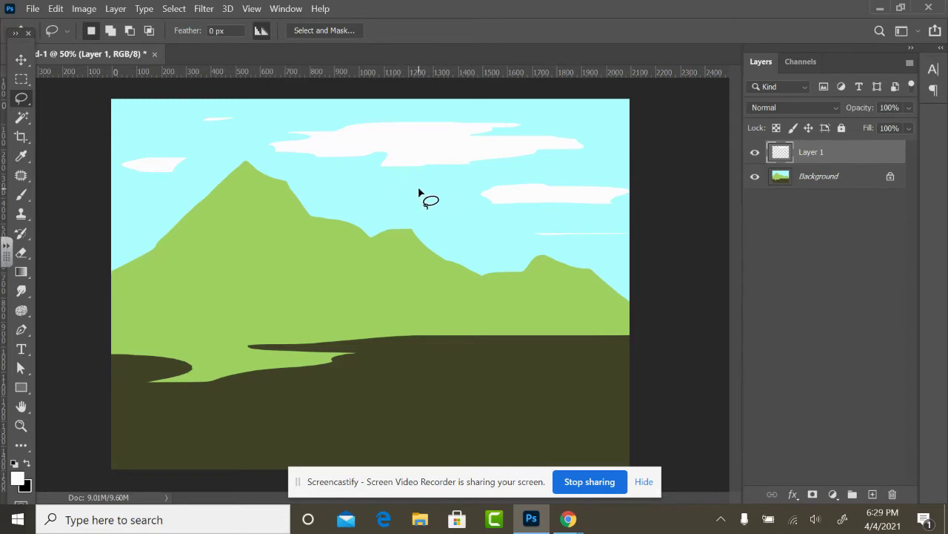
# Zoom in and lasso five small bird shapes across the sky.
pyautogui.scroll(2, 426, 191)
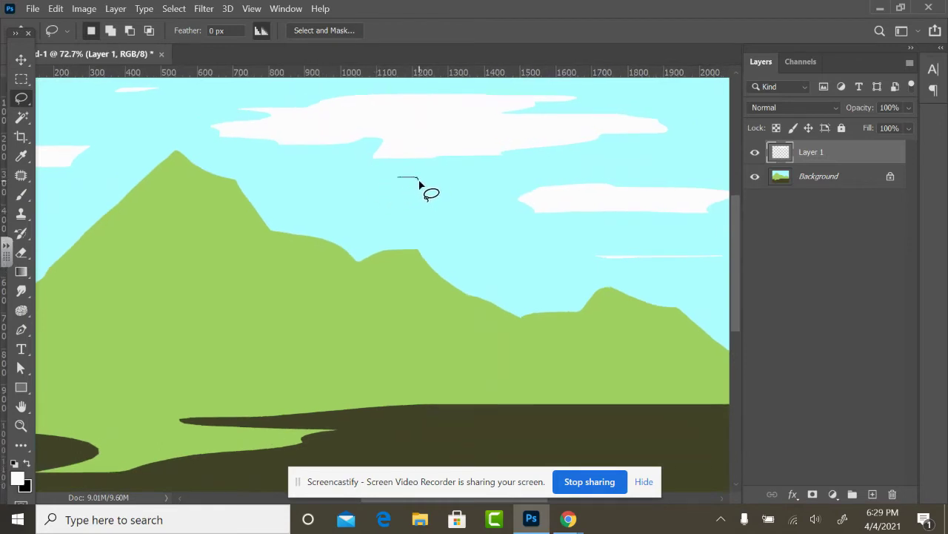
pyautogui.moveTo(419, 190); pyautogui.dragTo(420, 188)
pyautogui.moveTo(456, 214)
pyautogui.mouseDown()
pyautogui.moveTo(470, 217)
pyautogui.moveTo(460, 216)
pyautogui.mouseUp()
pyautogui.moveTo(349, 196)
pyautogui.mouseDown()
pyautogui.moveTo(378, 198)
pyautogui.moveTo(354, 197)
pyautogui.mouseUp()
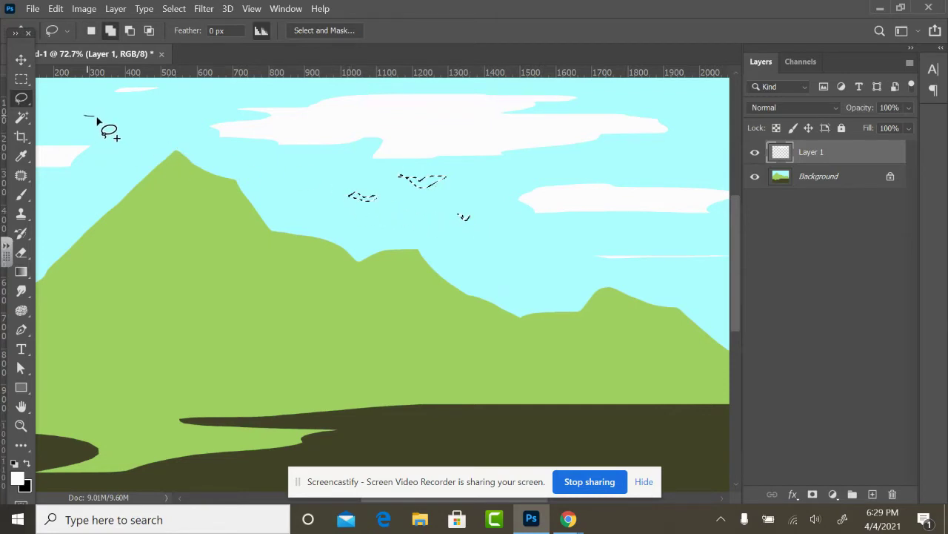
pyautogui.moveTo(98, 121)
pyautogui.mouseDown()
pyautogui.moveTo(111, 122)
pyautogui.moveTo(88, 118)
pyautogui.mouseUp()
pyautogui.moveTo(78, 191)
pyautogui.mouseDown()
pyautogui.moveTo(65, 193)
pyautogui.moveTo(78, 189)
pyautogui.mouseUp()
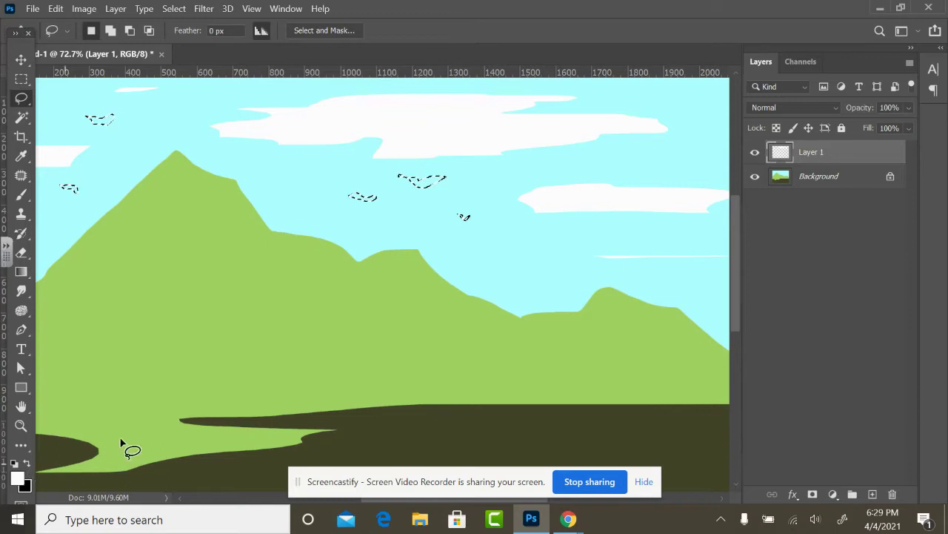
# Fill the five bird shapes with dark red-brown #553939.
pyautogui.click(16, 478)
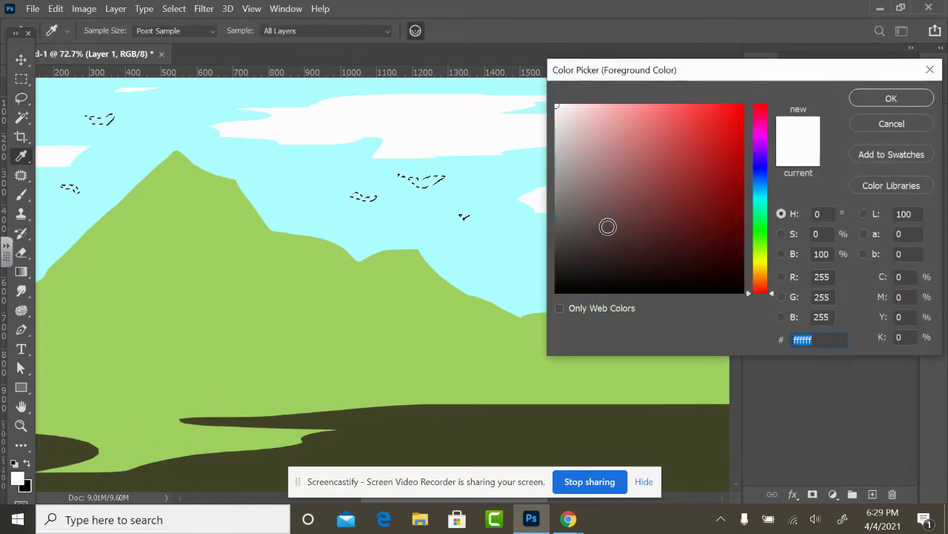
pyautogui.click(618, 229)
pyautogui.click(882, 99)
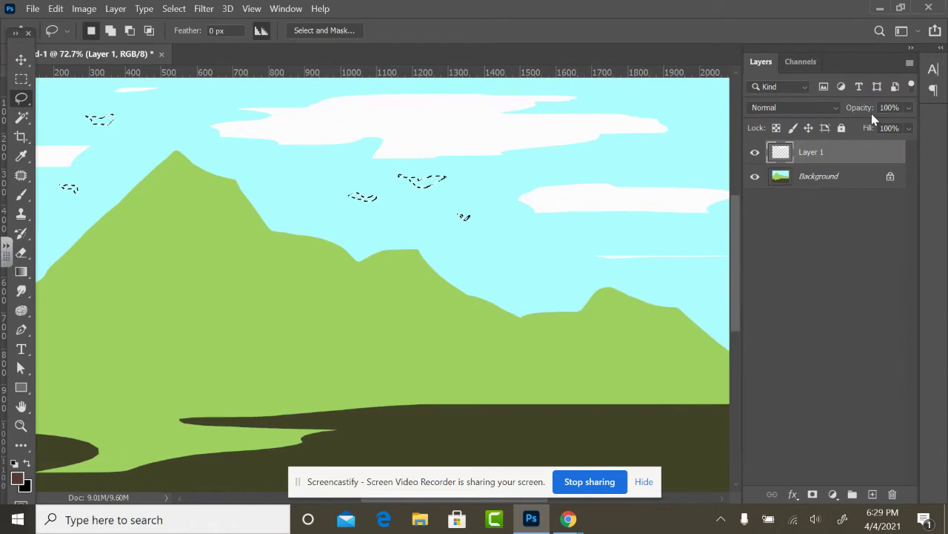
pyautogui.hotkey('ctrl', 'd')
pyautogui.hotkey('alt', 'BackSpace')
pyautogui.keyDown('alt'); pyautogui.click(532, 245); pyautogui.keyUp('alt')
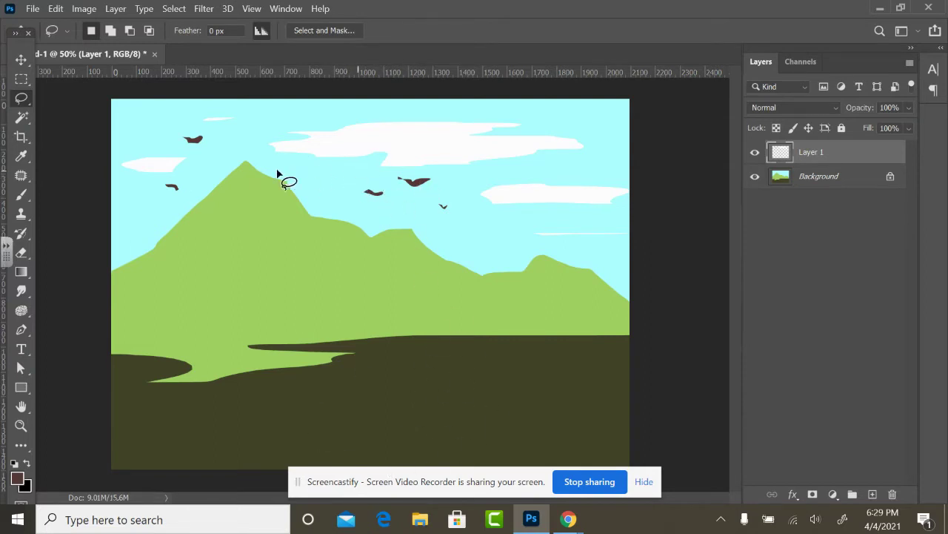
pyautogui.keyDown('ctrl'); pyautogui.click(346, 200); pyautogui.keyUp('ctrl')
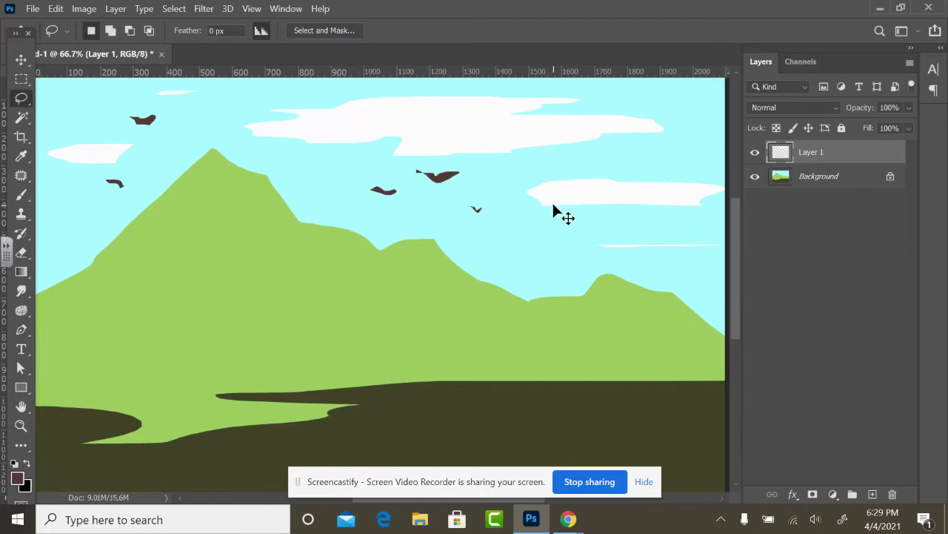
# Lighten the birds with Levels: gamma 9.99 and raised output black.
pyautogui.hotkey('ctrl', 'l')
pyautogui.moveTo(741, 263); pyautogui.dragTo(598, 264)
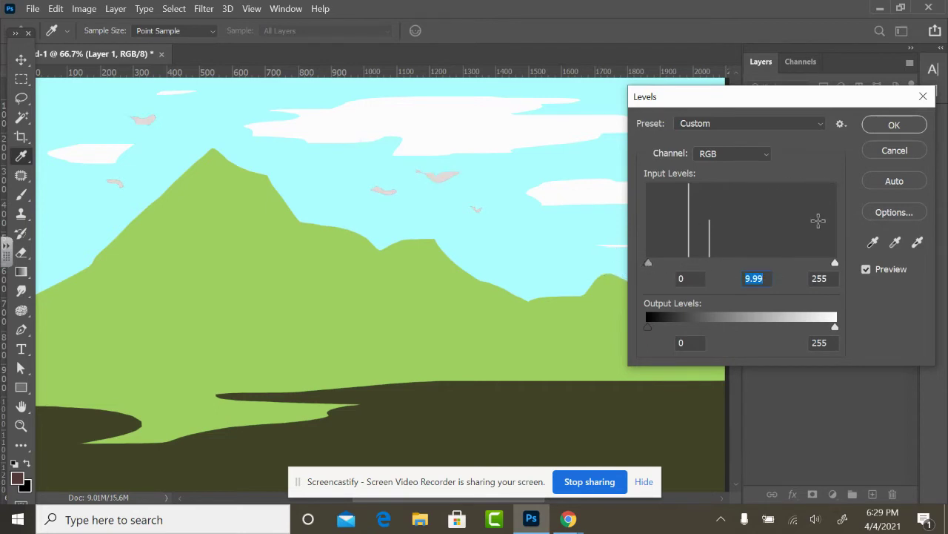
pyautogui.moveTo(835, 329)
pyautogui.mouseDown()
pyautogui.moveTo(809, 328)
pyautogui.moveTo(835, 328)
pyautogui.mouseUp()
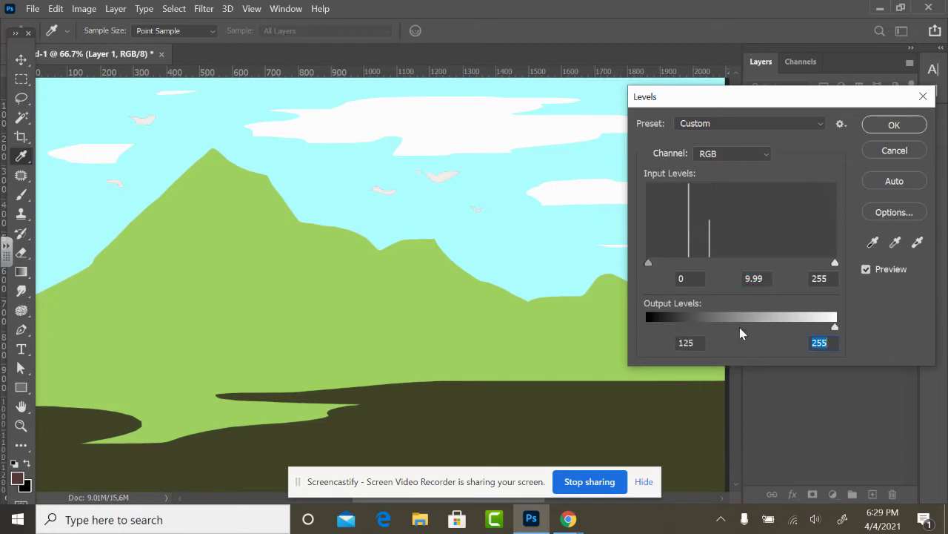
pyautogui.moveTo(749, 327); pyautogui.dragTo(727, 328)
pyautogui.click(881, 129)
pyautogui.keyDown('ctrl'); pyautogui.keyDown('alt'); pyautogui.click(536, 271); pyautogui.keyUp('alt'); pyautogui.keyUp('ctrl')
pyautogui.keyDown('ctrl'); pyautogui.keyDown('alt'); pyautogui.click(531, 293); pyautogui.keyUp('alt'); pyautogui.keyUp('ctrl')
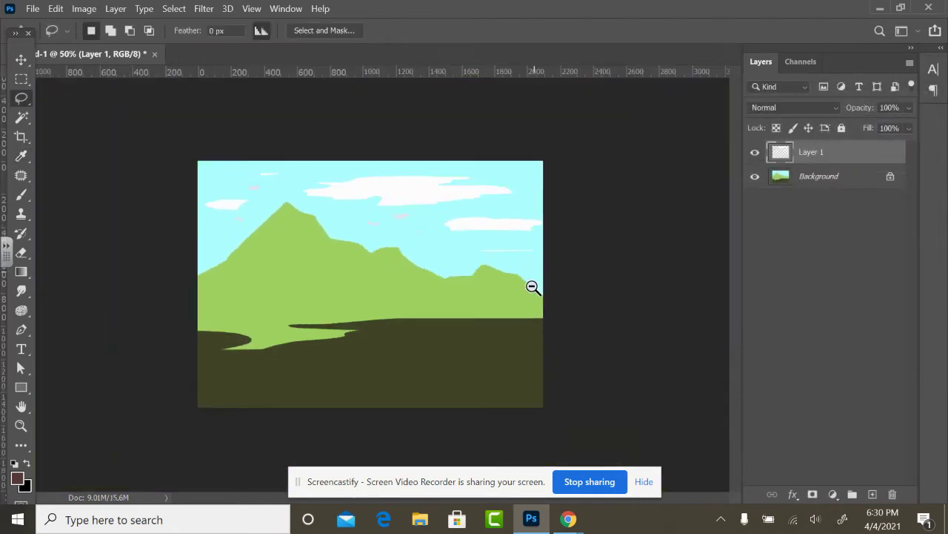
pyautogui.keyDown('ctrl'); pyautogui.click(445, 307); pyautogui.keyUp('ctrl')
pyautogui.keyDown('ctrl'); pyautogui.click(442, 304); pyautogui.keyUp('ctrl')
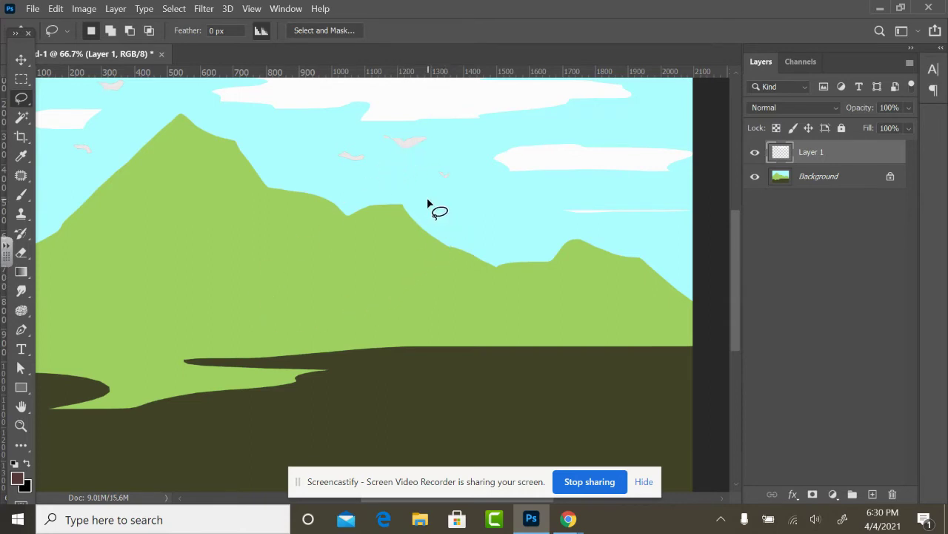
# Adjust the birds' Color Balance levels, including green, to soften them into the sky.
pyautogui.hotkey('ctrl', 'b')
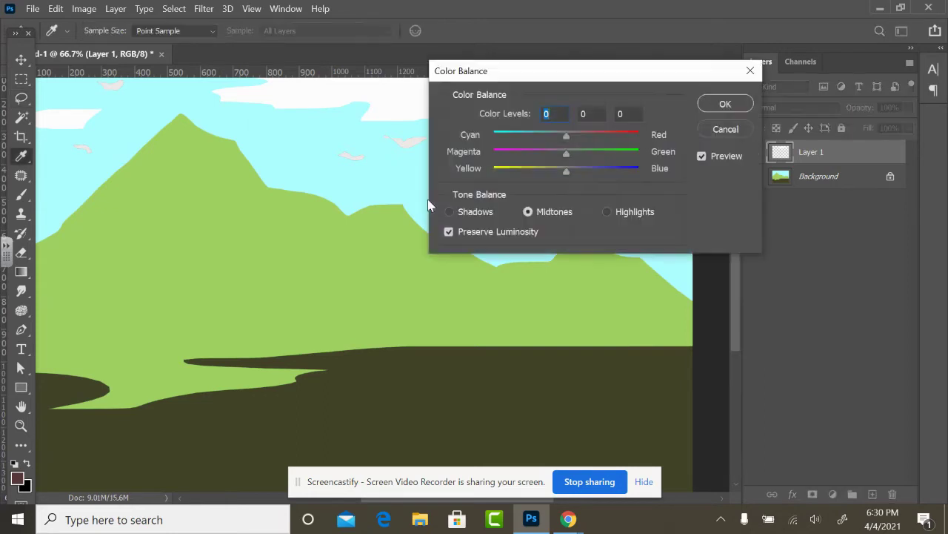
pyautogui.moveTo(537, 77); pyautogui.dragTo(715, 137)
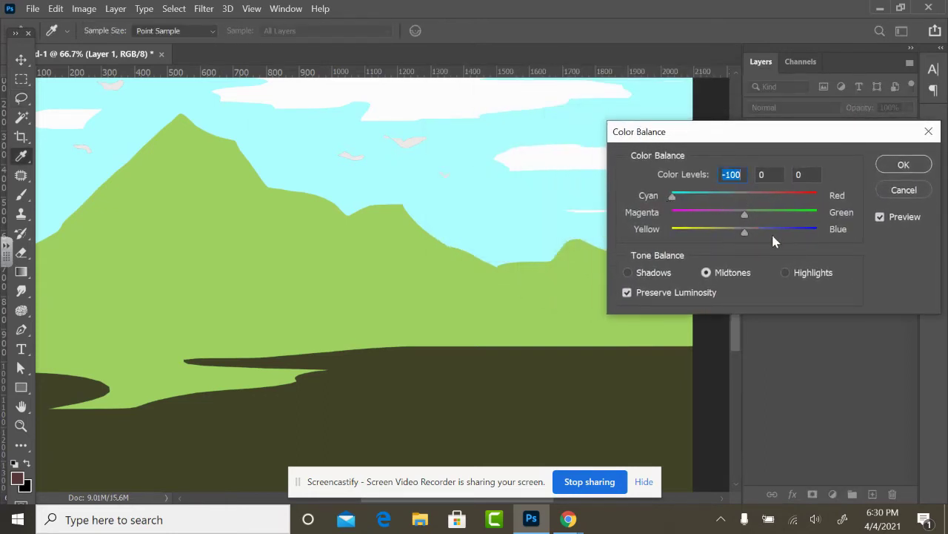
pyautogui.click(812, 234)
pyautogui.click(818, 213)
pyautogui.click(881, 170)
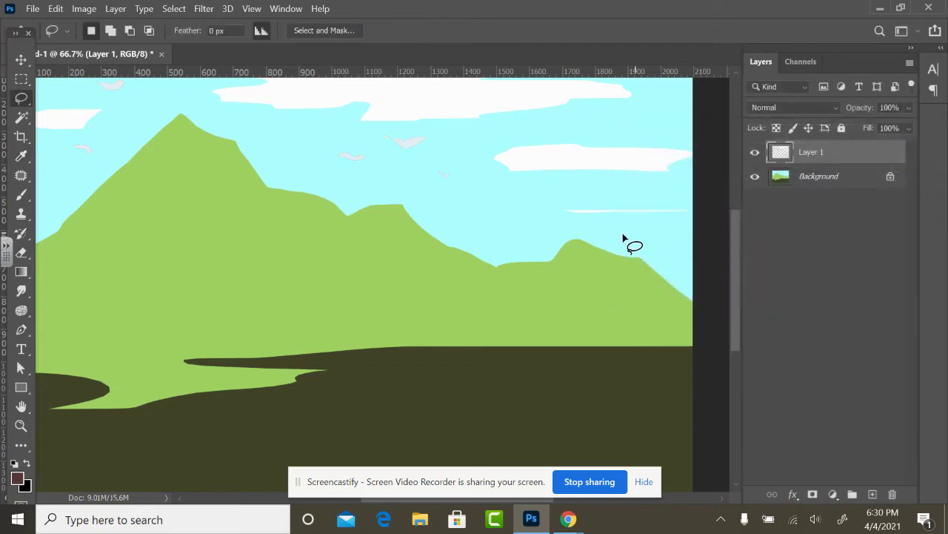
pyautogui.hotkey('ctrl', '-')
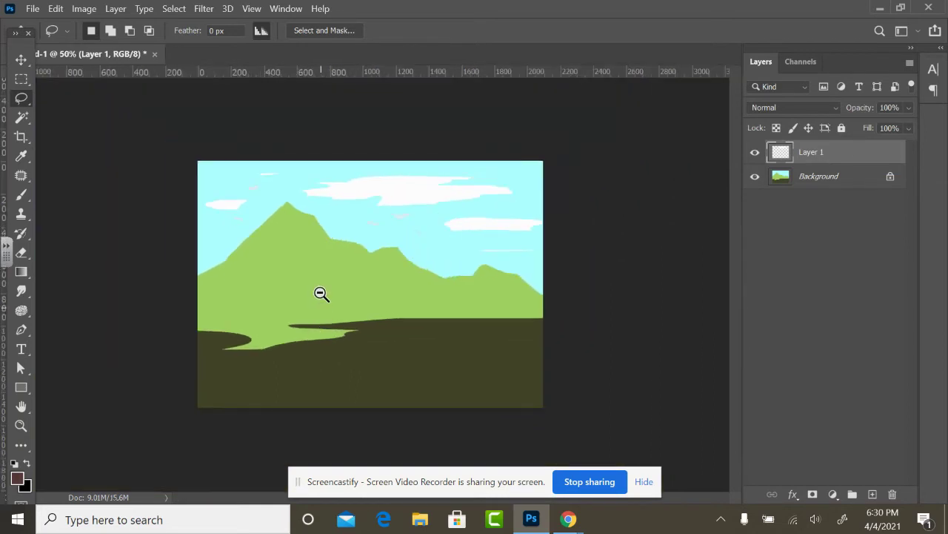
pyautogui.click(305, 252)
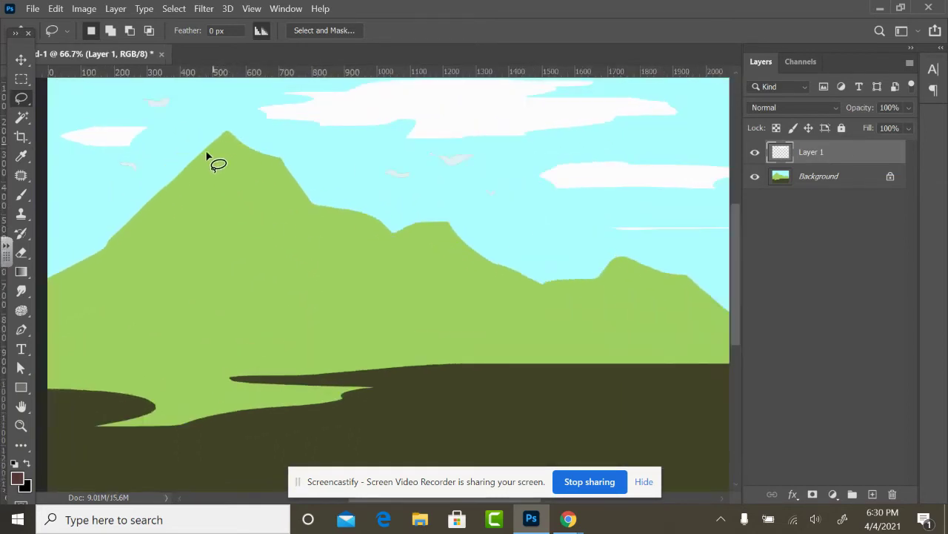
# On a new Layer 2, lasso patches on the left peak, middle ridges and right hill.
pyautogui.moveTo(180, 177)
pyautogui.mouseDown()
pyautogui.moveTo(227, 136)
pyautogui.moveTo(284, 167)
pyautogui.moveTo(263, 180)
pyautogui.moveTo(293, 211)
pyautogui.mouseUp()
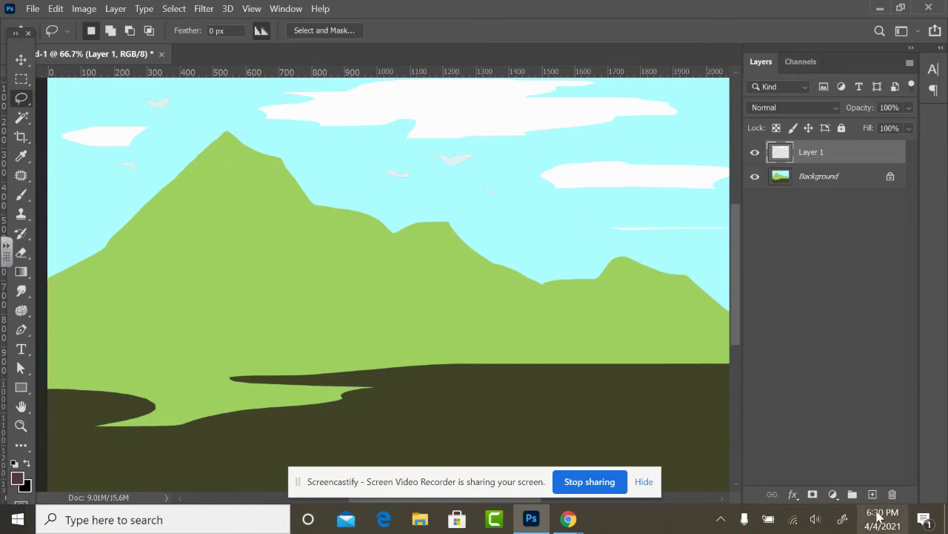
pyautogui.click(872, 494)
pyautogui.moveTo(178, 174)
pyautogui.mouseDown()
pyautogui.moveTo(205, 153)
pyautogui.moveTo(243, 145)
pyautogui.moveTo(280, 157)
pyautogui.moveTo(252, 185)
pyautogui.moveTo(203, 202)
pyautogui.moveTo(178, 195)
pyautogui.mouseUp()
pyautogui.moveTo(331, 203); pyautogui.dragTo(378, 227)
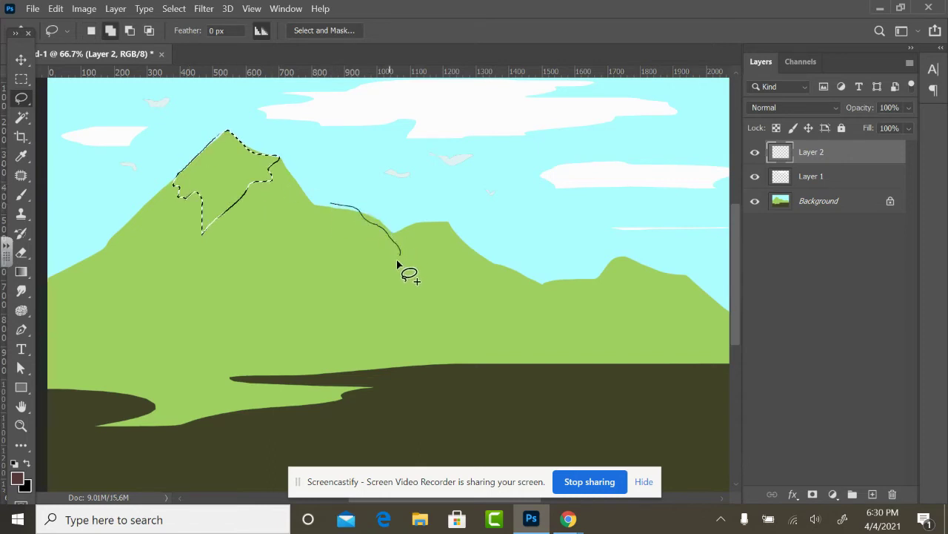
pyautogui.moveTo(394, 263)
pyautogui.mouseDown()
pyautogui.moveTo(325, 244)
pyautogui.moveTo(331, 205)
pyautogui.mouseUp()
pyautogui.moveTo(400, 233)
pyautogui.mouseDown()
pyautogui.moveTo(440, 220)
pyautogui.moveTo(495, 277)
pyautogui.moveTo(445, 280)
pyautogui.moveTo(400, 234)
pyautogui.mouseUp()
pyautogui.moveTo(604, 279)
pyautogui.mouseDown()
pyautogui.moveTo(625, 258)
pyautogui.moveTo(686, 278)
pyautogui.moveTo(678, 305)
pyautogui.moveTo(636, 310)
pyautogui.moveTo(602, 279)
pyautogui.mouseUp()
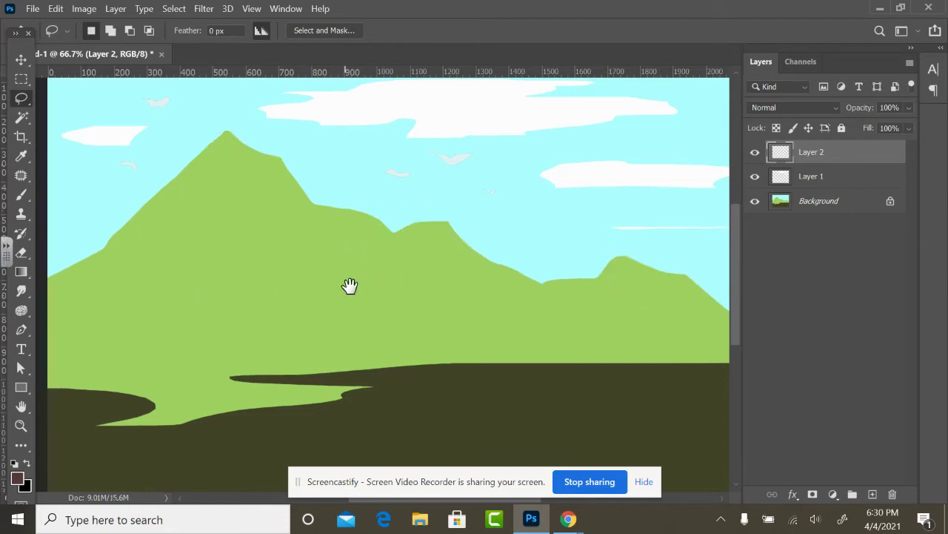
pyautogui.moveTo(373, 277); pyautogui.dragTo(420, 261)
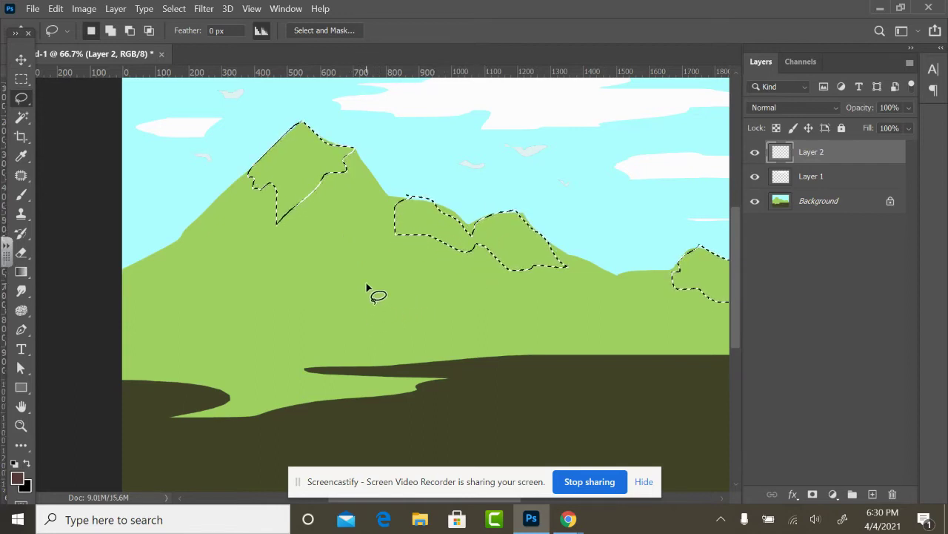
# Set the foreground to pale yellow and fill the traced selection with it.
pyautogui.click(18, 478)
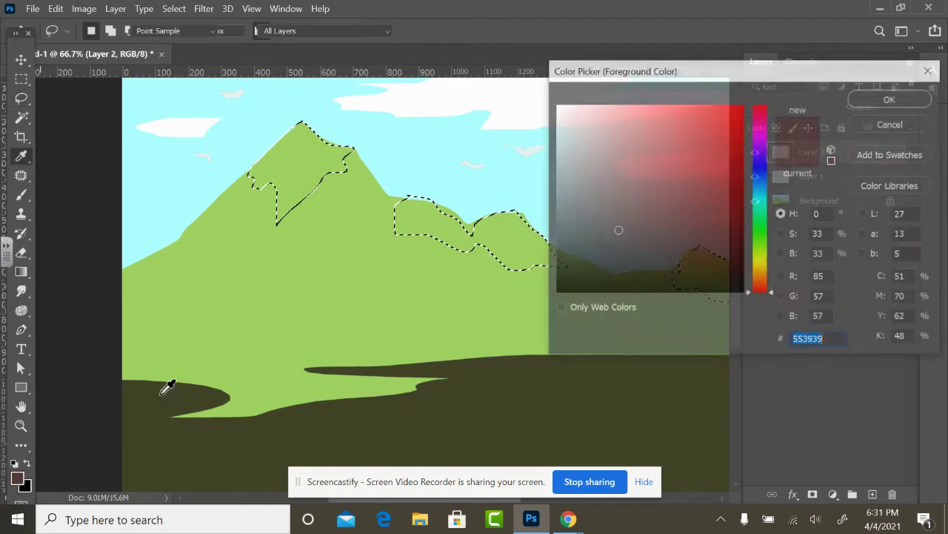
pyautogui.click(621, 141)
pyautogui.click(760, 264)
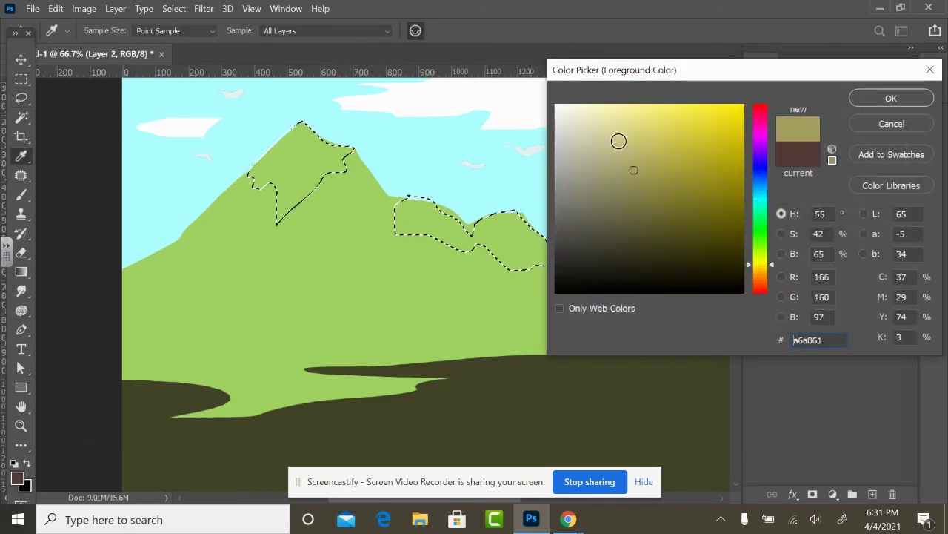
pyautogui.moveTo(618, 141); pyautogui.dragTo(624, 120)
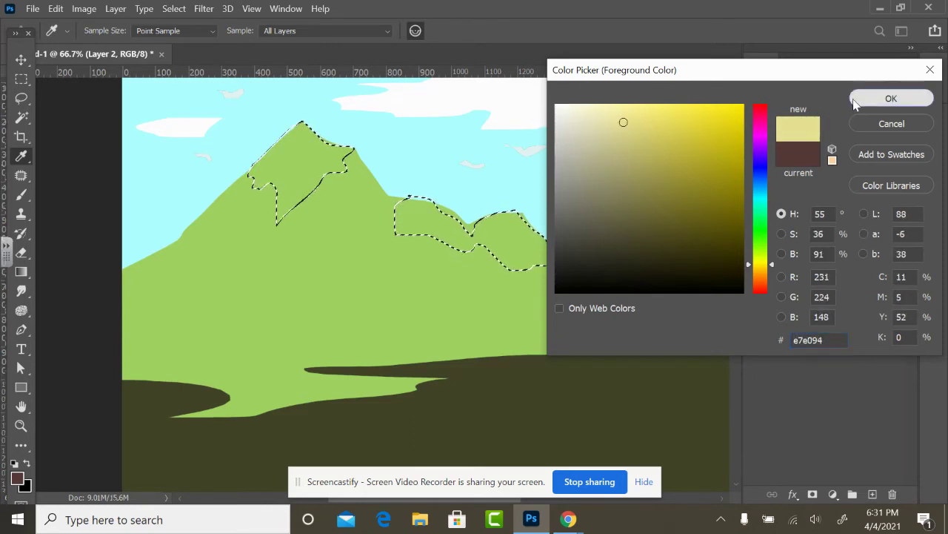
pyautogui.click(889, 99)
pyautogui.hotkey('alt', 'BackSpace')
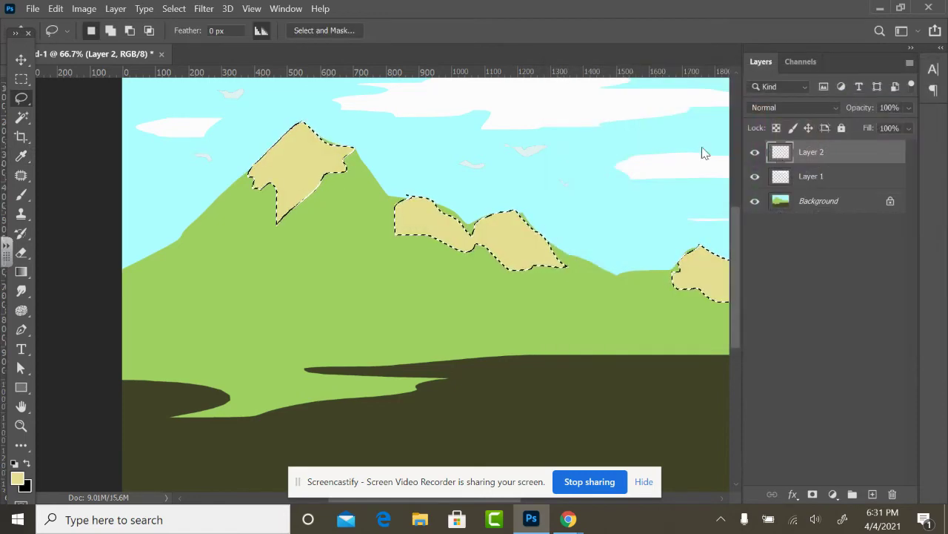
# Lighten the pale yellow fill with a Levels adjustment.
pyautogui.hotkey('ctrl', 'l')
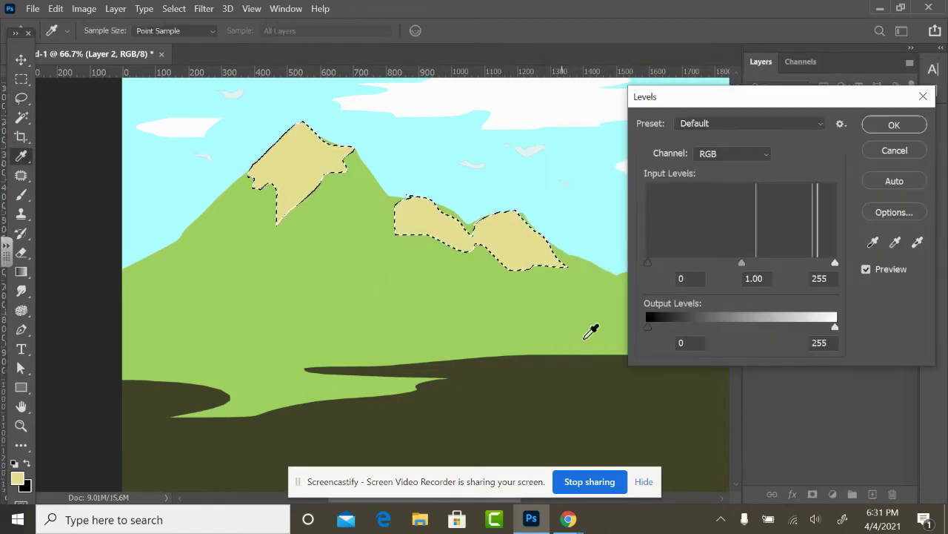
pyautogui.moveTo(651, 327); pyautogui.dragTo(724, 324)
pyautogui.moveTo(742, 262)
pyautogui.mouseDown()
pyautogui.moveTo(774, 263)
pyautogui.moveTo(697, 265)
pyautogui.moveTo(763, 263)
pyautogui.moveTo(742, 262)
pyautogui.mouseUp()
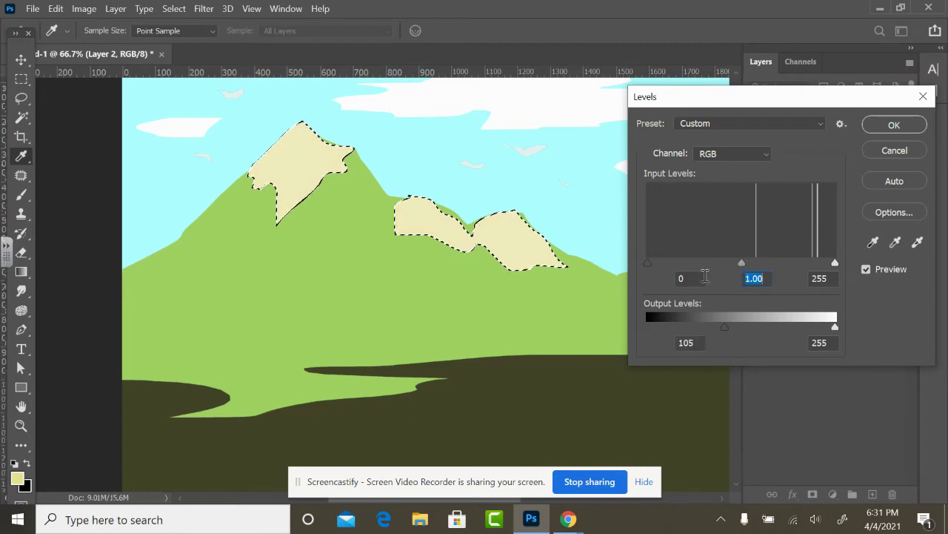
pyautogui.click(894, 124)
# Deselect and lower Layer 2's opacity to about 34%.
pyautogui.click(479, 261)
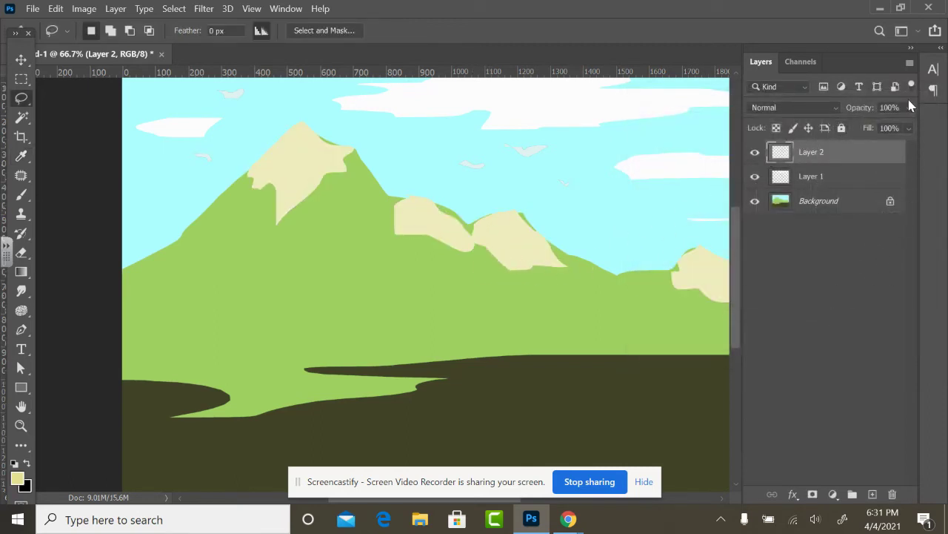
pyautogui.click(907, 126)
pyautogui.moveTo(881, 129); pyautogui.dragTo(857, 131)
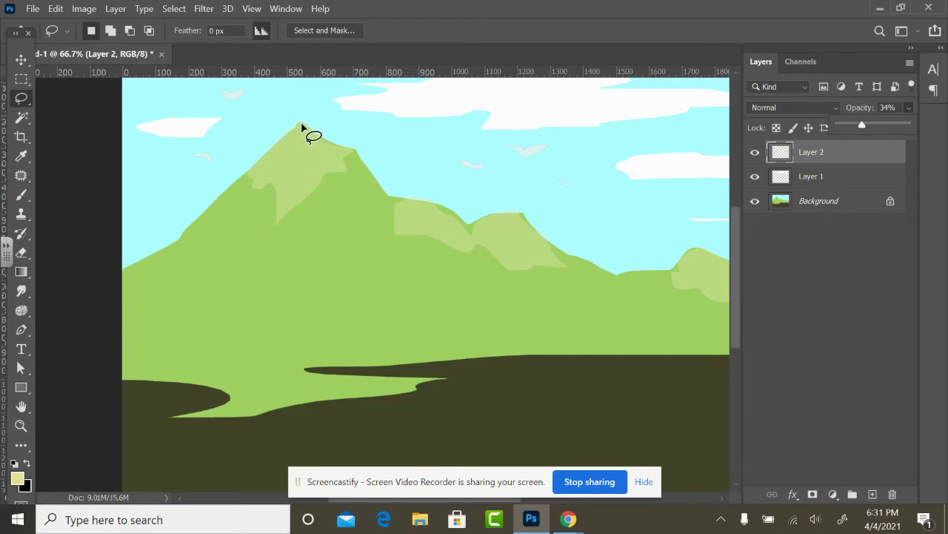
# On a new Layer 3, lasso the main mountain's left and lower slopes and part of the right hill.
pyautogui.click(873, 494)
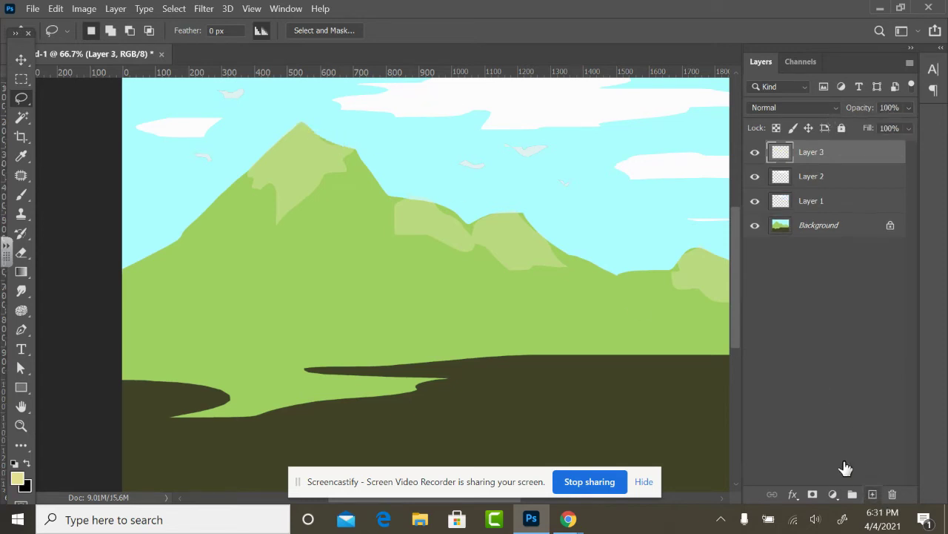
pyautogui.moveTo(301, 127)
pyautogui.mouseDown()
pyautogui.moveTo(320, 229)
pyautogui.moveTo(290, 259)
pyautogui.moveTo(223, 312)
pyautogui.moveTo(168, 314)
pyautogui.moveTo(127, 290)
pyautogui.moveTo(123, 282)
pyautogui.moveTo(149, 254)
pyautogui.moveTo(300, 127)
pyautogui.mouseUp()
pyautogui.moveTo(408, 201)
pyautogui.mouseDown()
pyautogui.moveTo(397, 239)
pyautogui.moveTo(393, 199)
pyautogui.mouseUp()
pyautogui.moveTo(395, 261)
pyautogui.mouseDown()
pyautogui.moveTo(342, 306)
pyautogui.moveTo(243, 313)
pyautogui.moveTo(176, 335)
pyautogui.moveTo(287, 348)
pyautogui.moveTo(439, 348)
pyautogui.moveTo(487, 330)
pyautogui.moveTo(424, 293)
pyautogui.moveTo(395, 261)
pyautogui.mouseUp()
pyautogui.moveTo(482, 224); pyautogui.dragTo(526, 224)
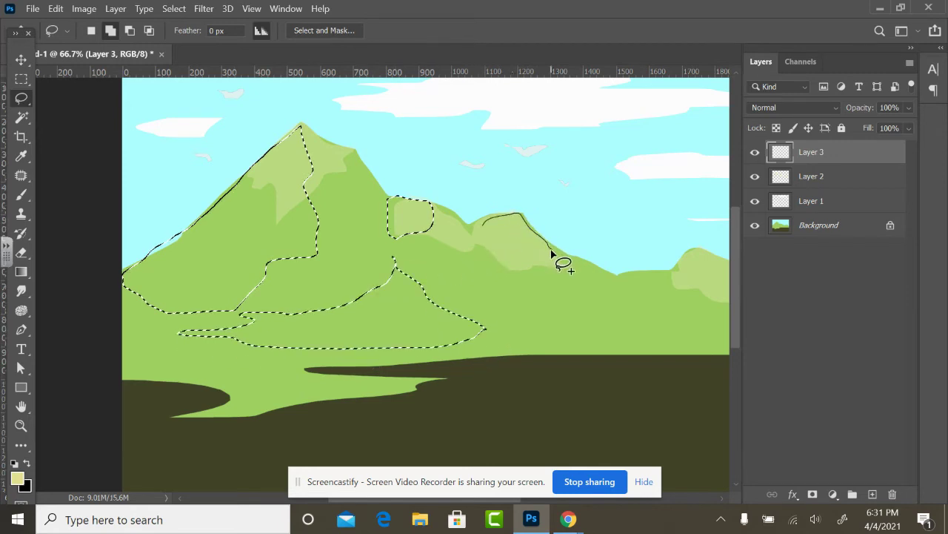
pyautogui.moveTo(547, 256)
pyautogui.mouseDown()
pyautogui.moveTo(495, 260)
pyautogui.moveTo(482, 225)
pyautogui.mouseUp()
# Trim a corner off the hill selection, then add the far-right hill slope.
pyautogui.hotkey('shift', 'alt')
pyautogui.press('alt')
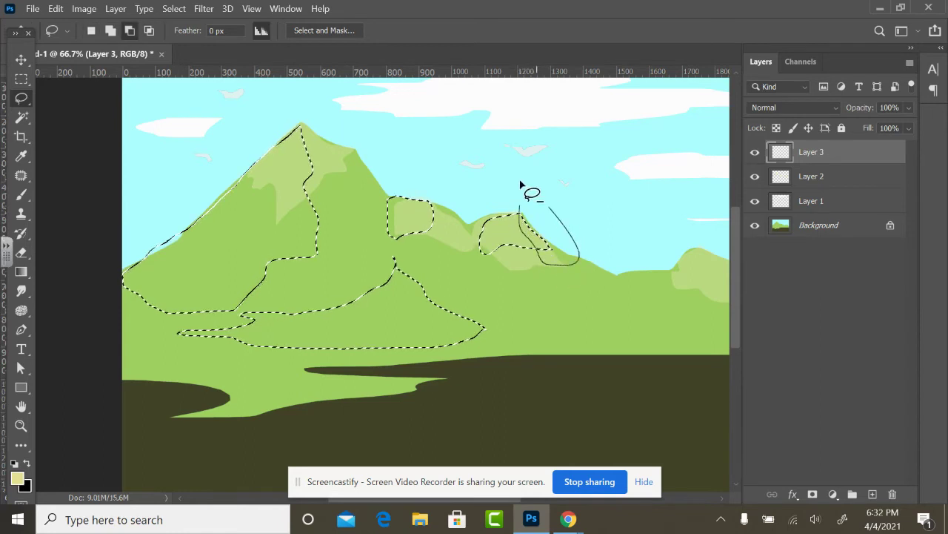
pyautogui.moveTo(528, 192); pyautogui.dragTo(712, 260)
pyautogui.press('shift')
pyautogui.moveTo(661, 280)
pyautogui.mouseDown()
pyautogui.moveTo(630, 286)
pyautogui.moveTo(684, 322)
pyautogui.moveTo(722, 271)
pyautogui.moveTo(713, 265)
pyautogui.mouseUp()
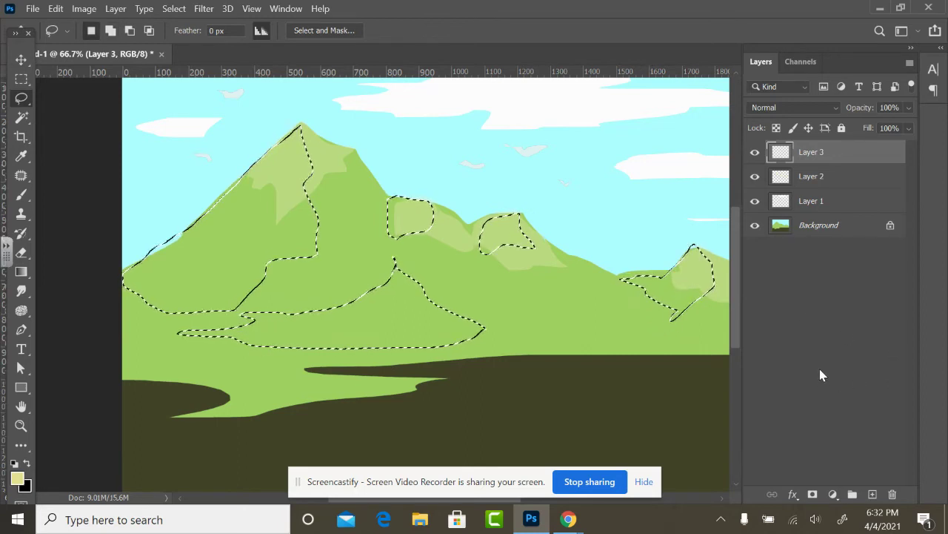
# Fill the selected slopes on Layer 3 with white.
pyautogui.press('d')
pyautogui.press('x')
pyautogui.hotkey('alt', 'BackSpace')
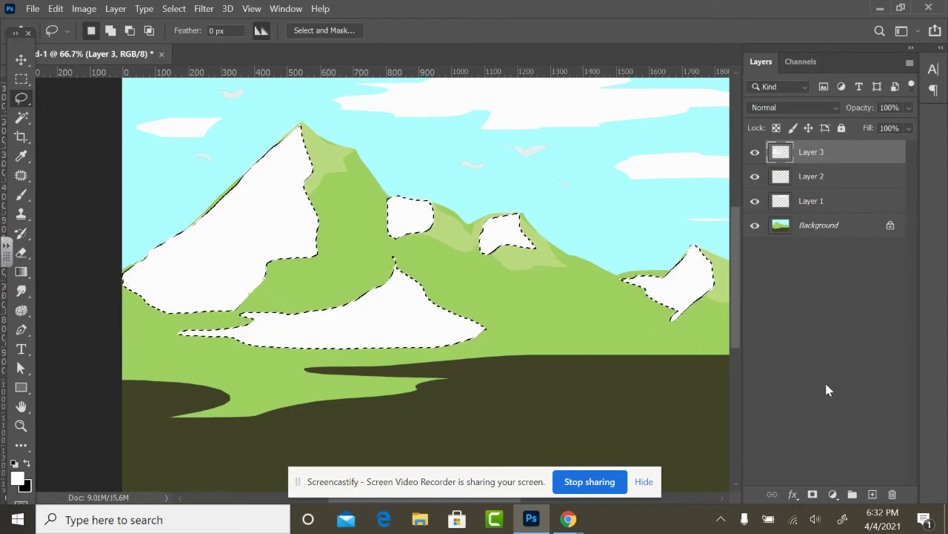
# Deselect, fade Layer 3 to 20% opacity, and begin lassoing a ridge shadow.
pyautogui.hotkey('ctrl', 'd')
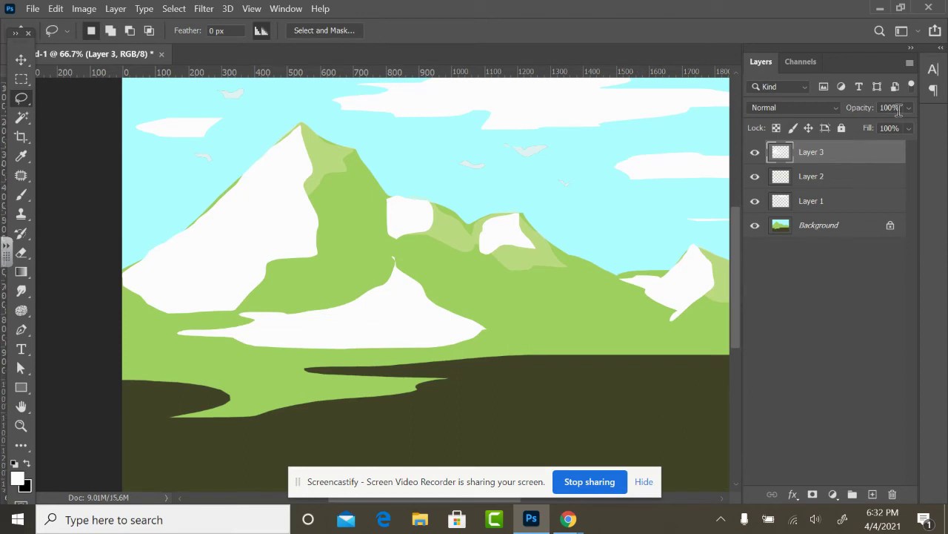
pyautogui.click(908, 108)
pyautogui.moveTo(869, 127); pyautogui.dragTo(845, 129)
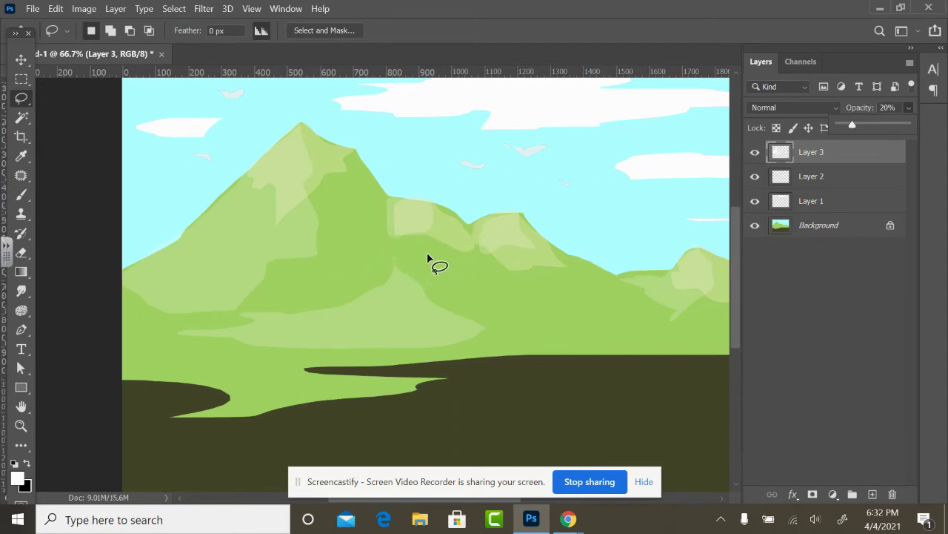
pyautogui.moveTo(310, 131)
pyautogui.mouseDown()
pyautogui.moveTo(356, 154)
pyautogui.moveTo(387, 197)
pyautogui.moveTo(336, 197)
pyautogui.moveTo(343, 214)
pyautogui.moveTo(310, 130)
pyautogui.mouseUp()
pyautogui.press('shift')
# Lasso the shadow sides of the ridges, right hill and a band across the main mountain.
pyautogui.moveTo(443, 212)
pyautogui.mouseDown()
pyautogui.moveTo(483, 246)
pyautogui.moveTo(438, 239)
pyautogui.moveTo(442, 213)
pyautogui.mouseUp()
pyautogui.moveTo(522, 222)
pyautogui.mouseDown()
pyautogui.moveTo(622, 280)
pyautogui.moveTo(561, 289)
pyautogui.moveTo(523, 223)
pyautogui.mouseUp()
pyautogui.moveTo(703, 252)
pyautogui.mouseDown()
pyautogui.moveTo(700, 320)
pyautogui.moveTo(619, 343)
pyautogui.moveTo(723, 344)
pyautogui.moveTo(747, 296)
pyautogui.moveTo(719, 307)
pyautogui.mouseUp()
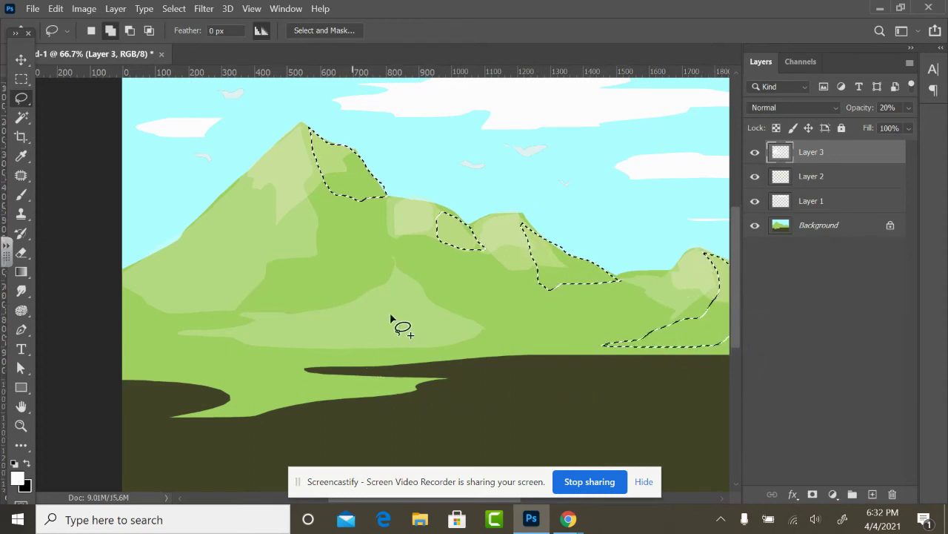
pyautogui.moveTo(338, 203)
pyautogui.mouseDown()
pyautogui.moveTo(388, 243)
pyautogui.moveTo(484, 298)
pyautogui.moveTo(601, 327)
pyautogui.moveTo(531, 333)
pyautogui.moveTo(475, 325)
pyautogui.moveTo(390, 269)
pyautogui.mouseUp()
pyautogui.moveTo(342, 223); pyautogui.dragTo(340, 221)
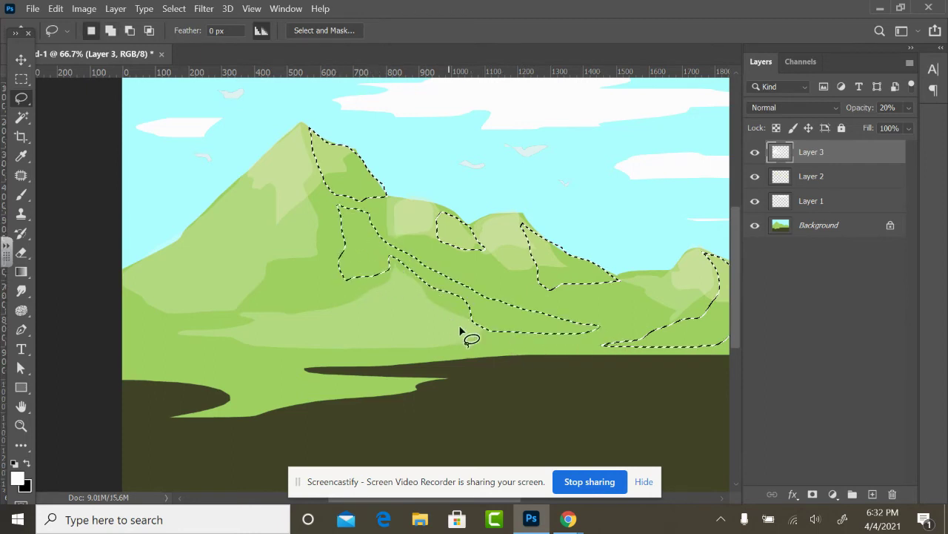
# Fill the shadow selection with grey-blue #6a6c87 on a new Layer 4.
pyautogui.click(17, 478)
pyautogui.click(761, 170)
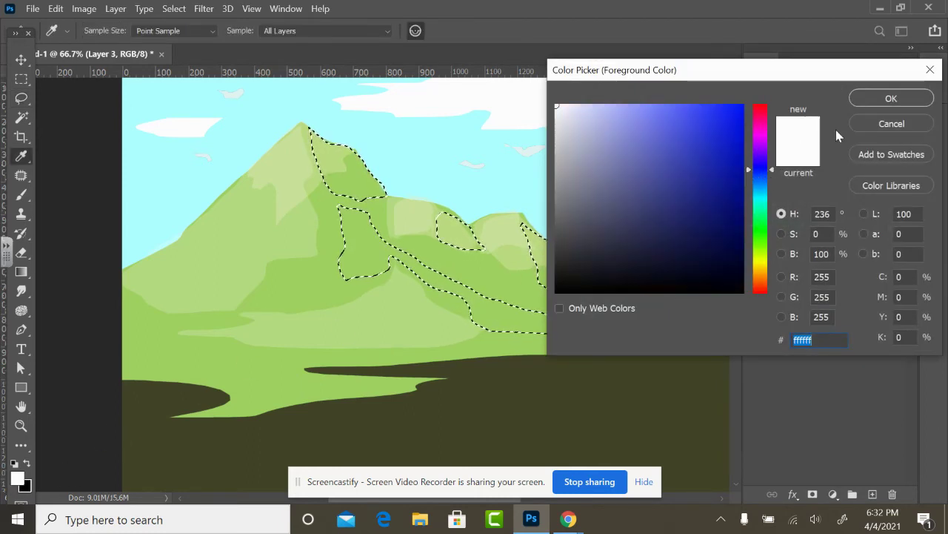
pyautogui.moveTo(646, 172); pyautogui.dragTo(595, 194)
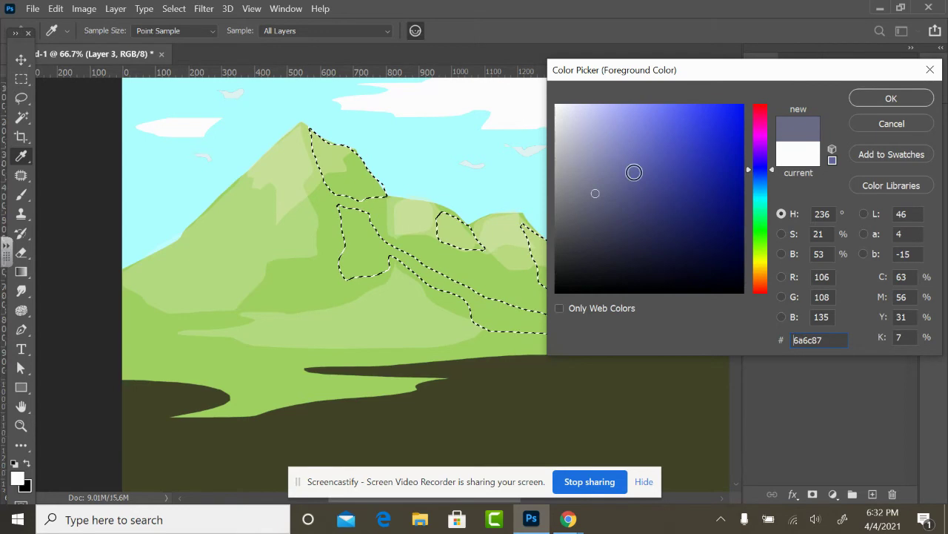
pyautogui.click(922, 98)
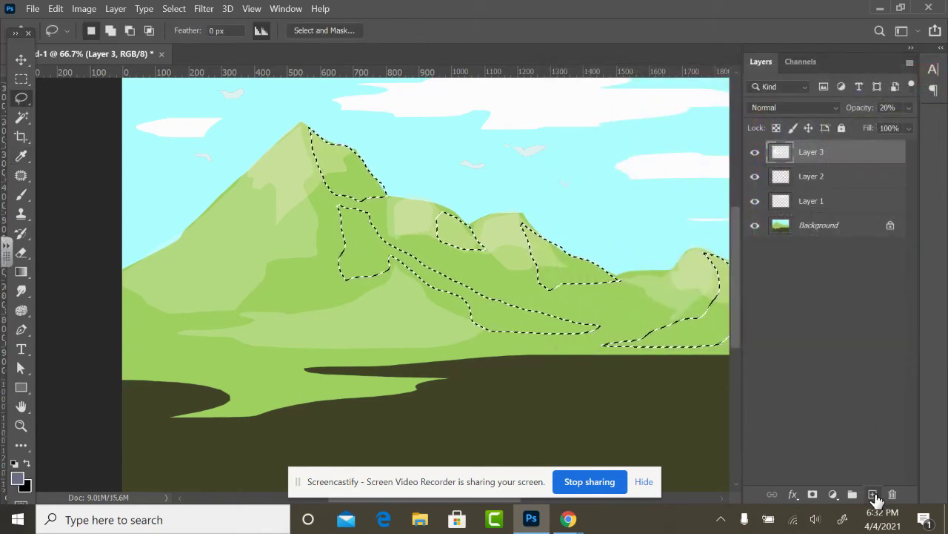
pyautogui.click(873, 495)
pyautogui.hotkey('alt', 'BackSpace')
# Deselect and fade Layer 4's grey-blue shadows to 18% opacity.
pyautogui.hotkey('ctrl', 'd')
pyautogui.keyDown('ctrl'); pyautogui.keyDown('alt'); pyautogui.click(578, 362); pyautogui.keyUp('alt'); pyautogui.keyUp('ctrl')
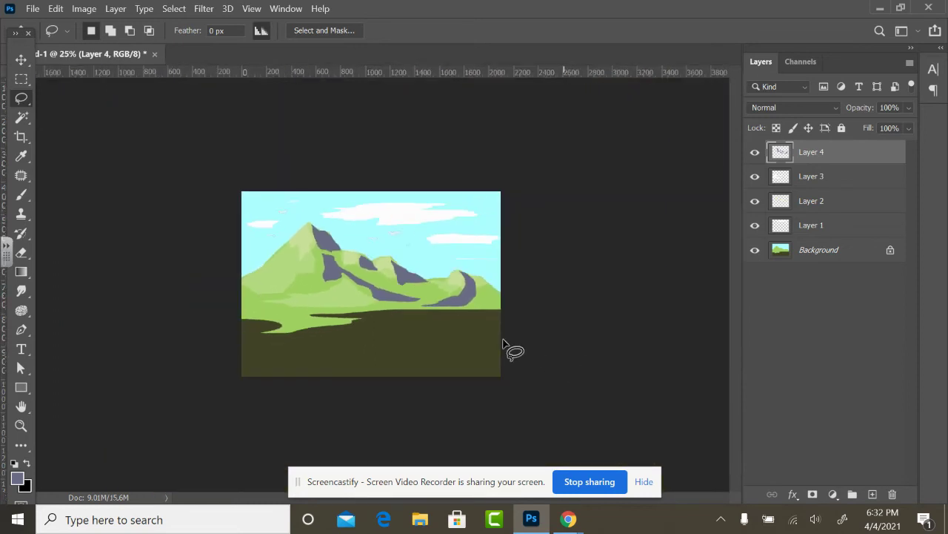
pyautogui.keyDown('ctrl'); pyautogui.click(406, 333); pyautogui.keyUp('ctrl')
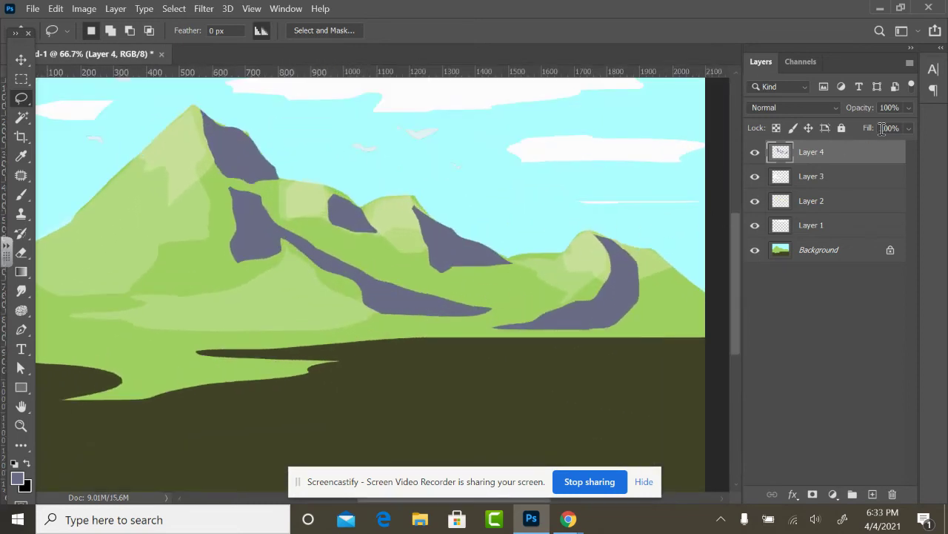
pyautogui.click(910, 109)
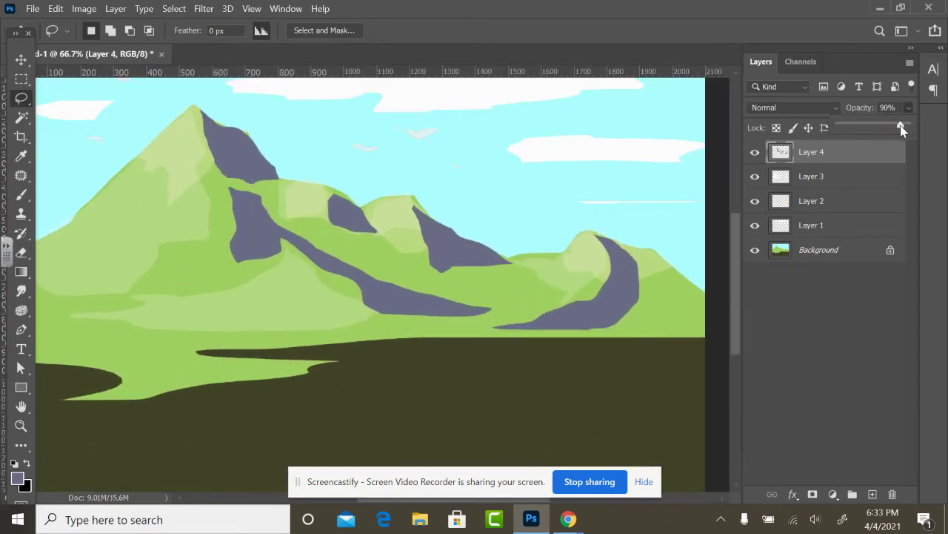
pyautogui.moveTo(900, 125); pyautogui.dragTo(851, 131)
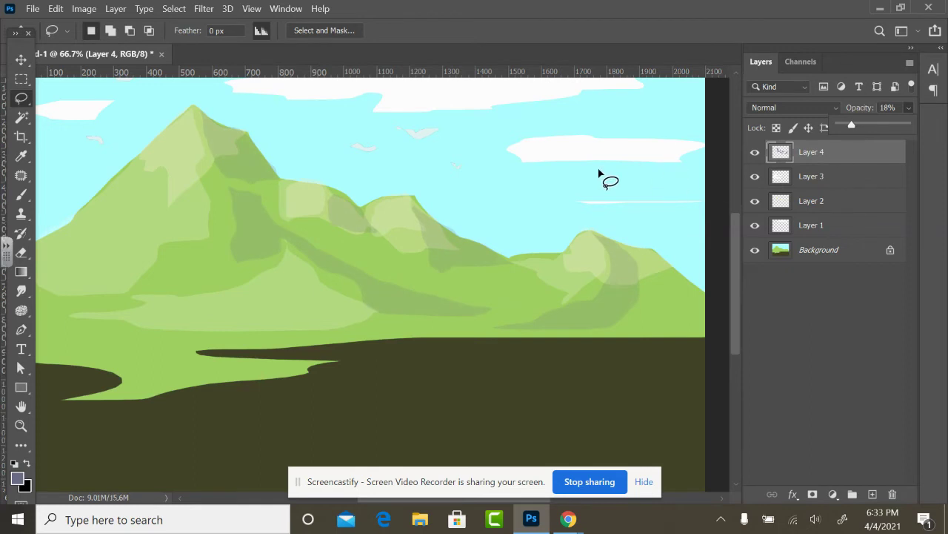
# Zoom to 50% and lasso a triangular wedge of the right foreground ground.
pyautogui.hotkey('ctrl', '-')
pyautogui.hotkey('ctrl', '-')
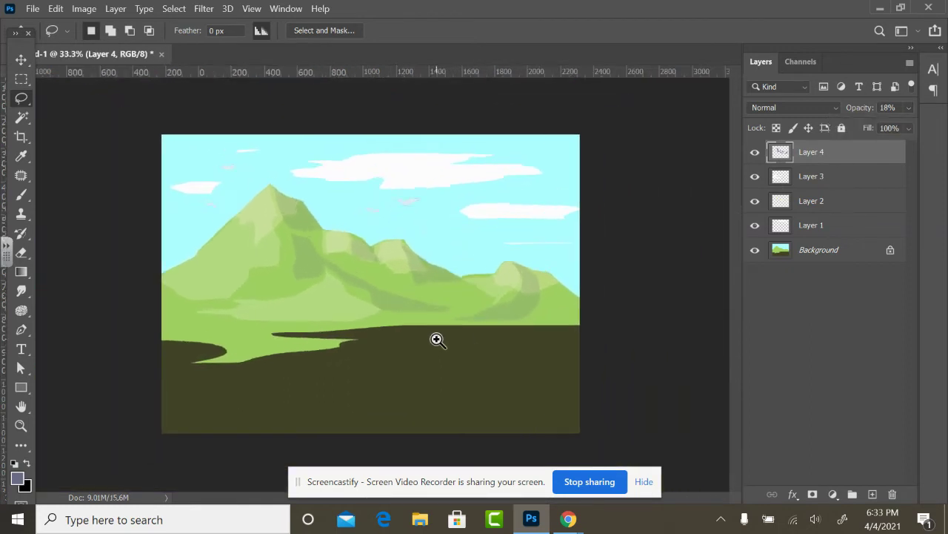
pyautogui.hotkey('ctrl', '+')
pyautogui.hotkey('ctrl', '+')
pyautogui.hotkey('ctrl', '-')
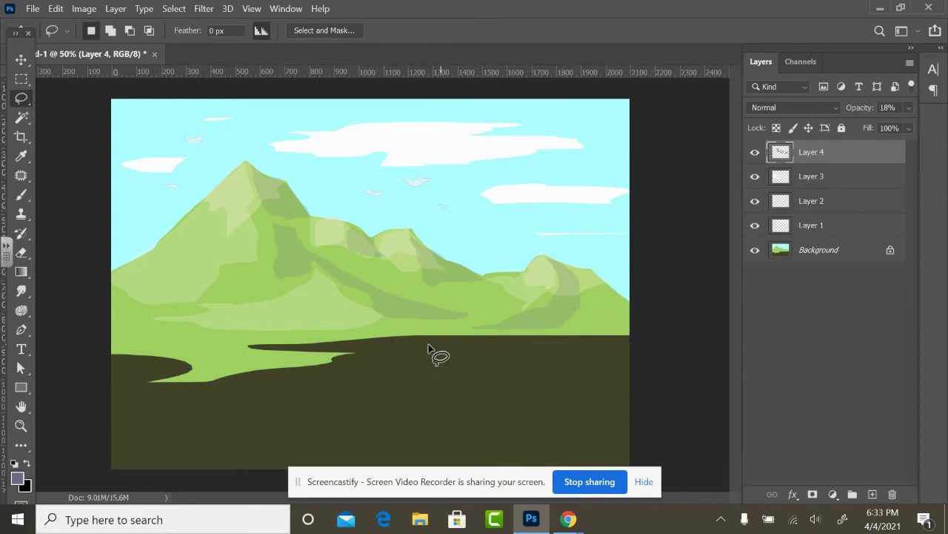
pyautogui.moveTo(373, 344)
pyautogui.mouseDown()
pyautogui.moveTo(658, 380)
pyautogui.moveTo(716, 519)
pyautogui.moveTo(704, 485)
pyautogui.moveTo(696, 489)
pyautogui.mouseUp()
pyautogui.click(643, 480)
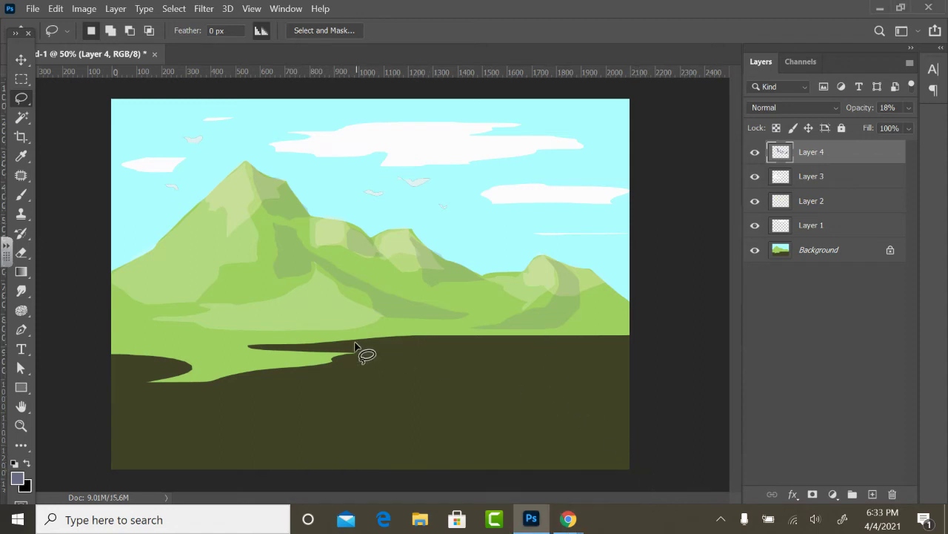
pyautogui.moveTo(366, 336)
pyautogui.mouseDown()
pyautogui.moveTo(544, 371)
pyautogui.moveTo(641, 373)
pyautogui.moveTo(481, 370)
pyautogui.moveTo(366, 341)
pyautogui.moveTo(643, 356)
pyautogui.moveTo(657, 431)
pyautogui.moveTo(649, 476)
pyautogui.moveTo(512, 481)
pyautogui.moveTo(367, 341)
pyautogui.mouseUp()
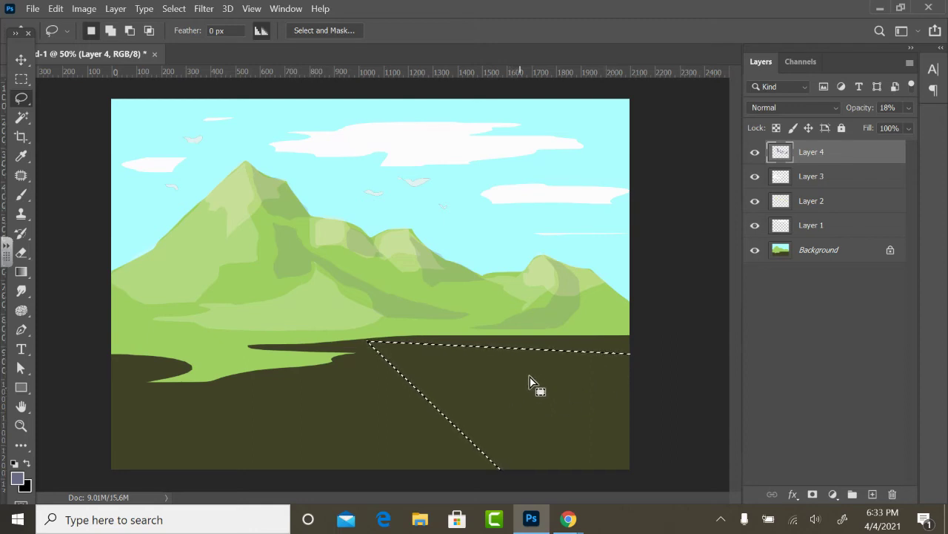
# Fill the ground wedge with black on a new Layer 5 instead of Layer 4.
pyautogui.press('d')
pyautogui.hotkey('alt', 'BackSpace')
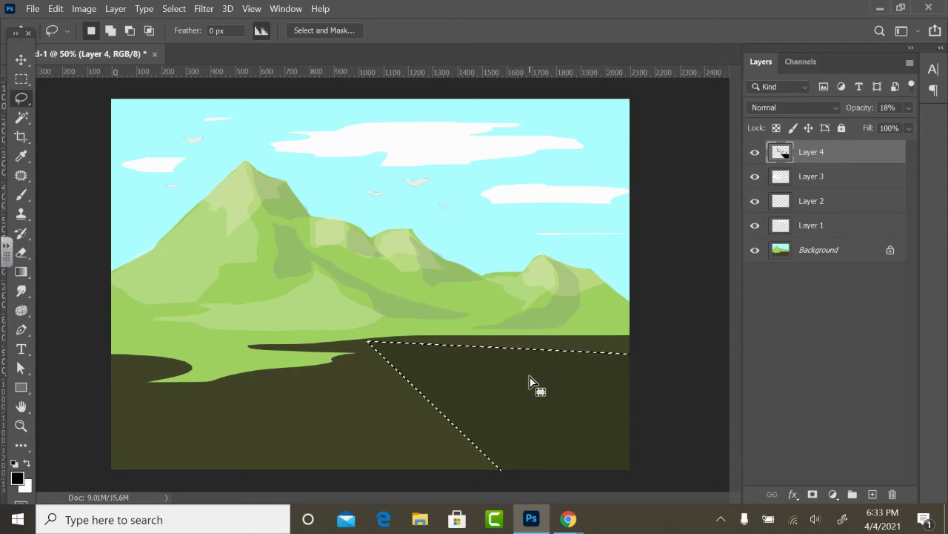
pyautogui.hotkey('ctrl', 'z')
pyautogui.click(871, 494)
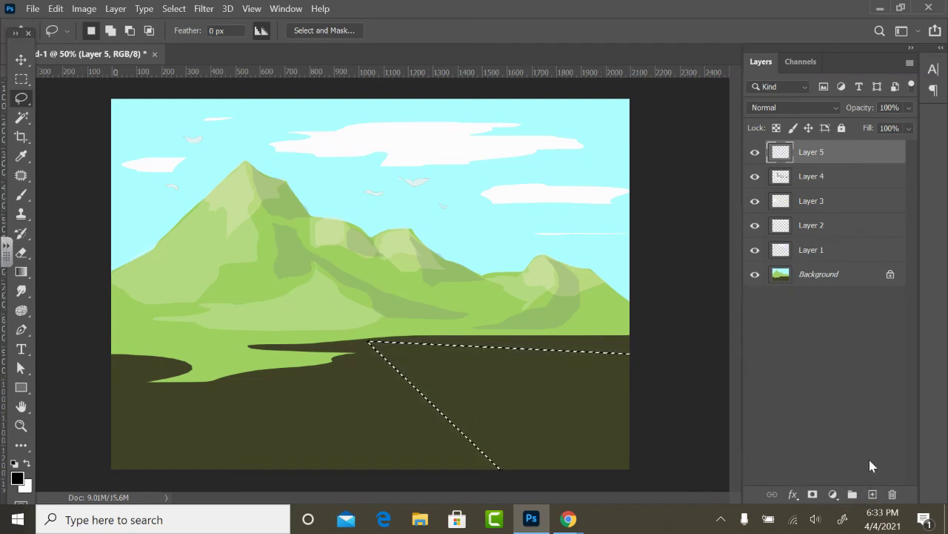
pyautogui.hotkey('alt', 'BackSpace')
# Deselect and tune Layer 5's opacity down to 27%.
pyautogui.hotkey('ctrl', 'd')
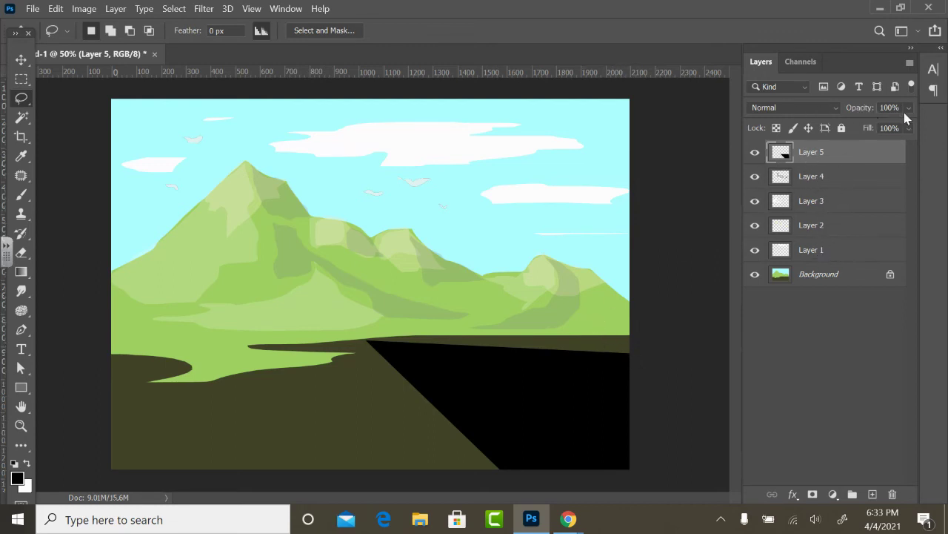
pyautogui.moveTo(878, 128); pyautogui.dragTo(912, 125)
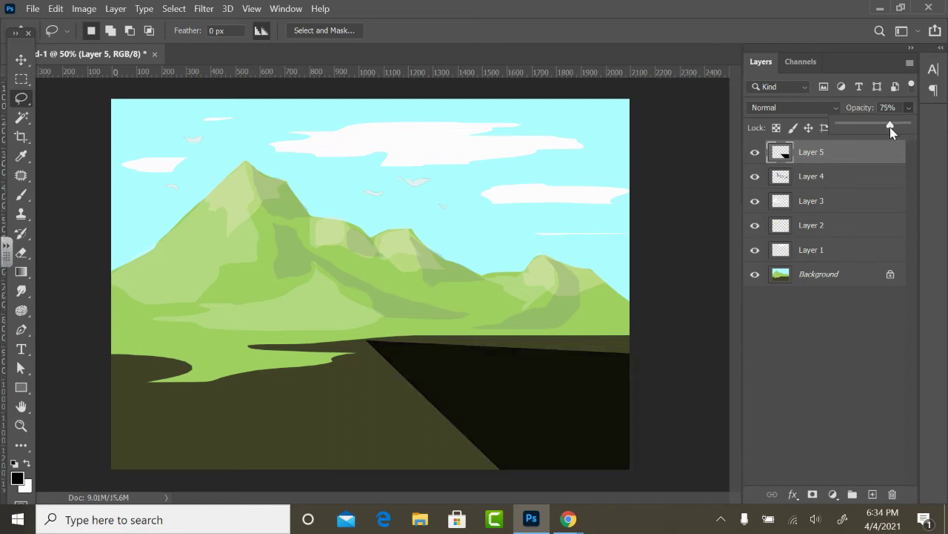
pyautogui.moveTo(883, 129); pyautogui.dragTo(867, 129)
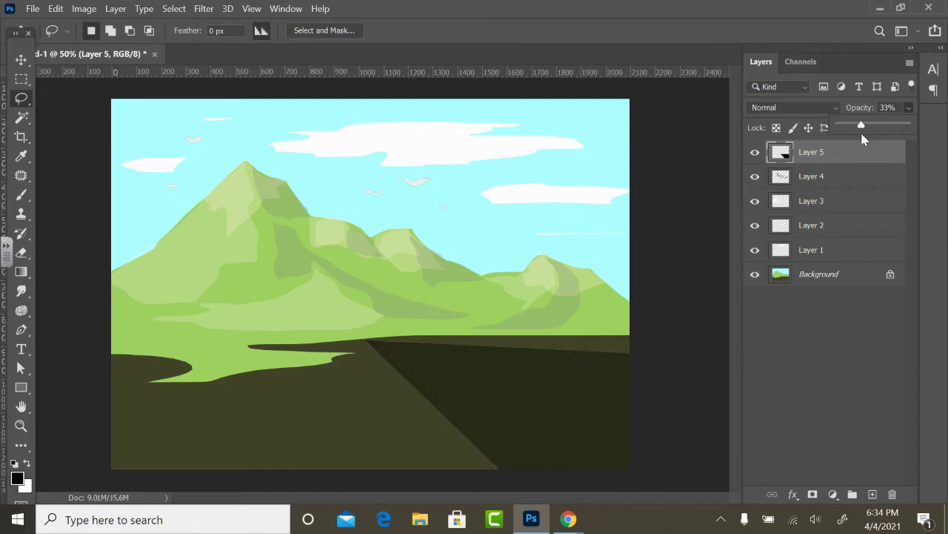
pyautogui.moveTo(854, 134); pyautogui.dragTo(937, 132)
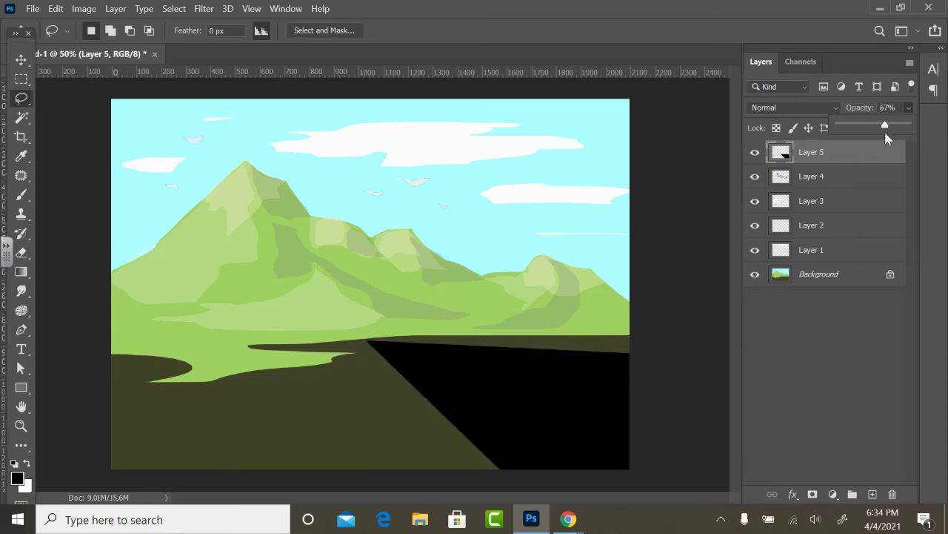
pyautogui.moveTo(861, 133); pyautogui.dragTo(859, 129)
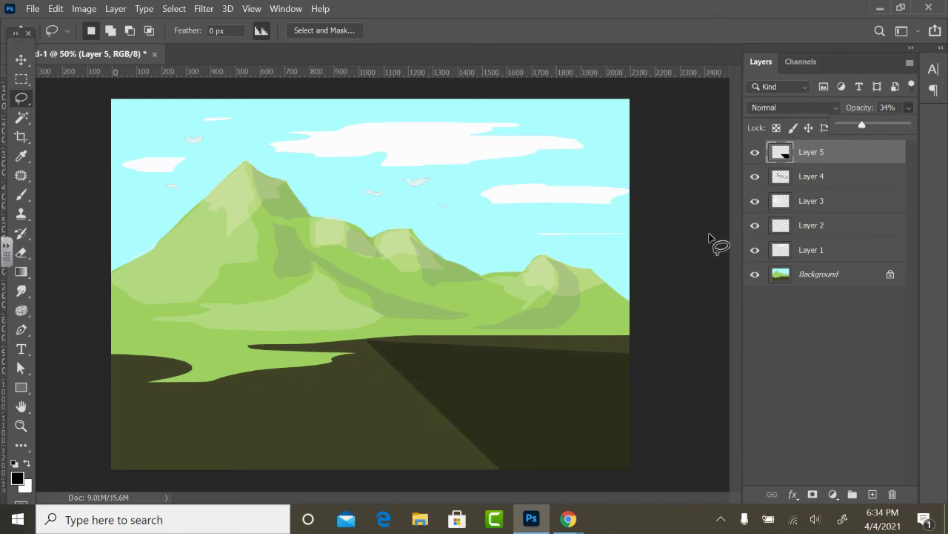
pyautogui.moveTo(854, 126); pyautogui.dragTo(849, 128)
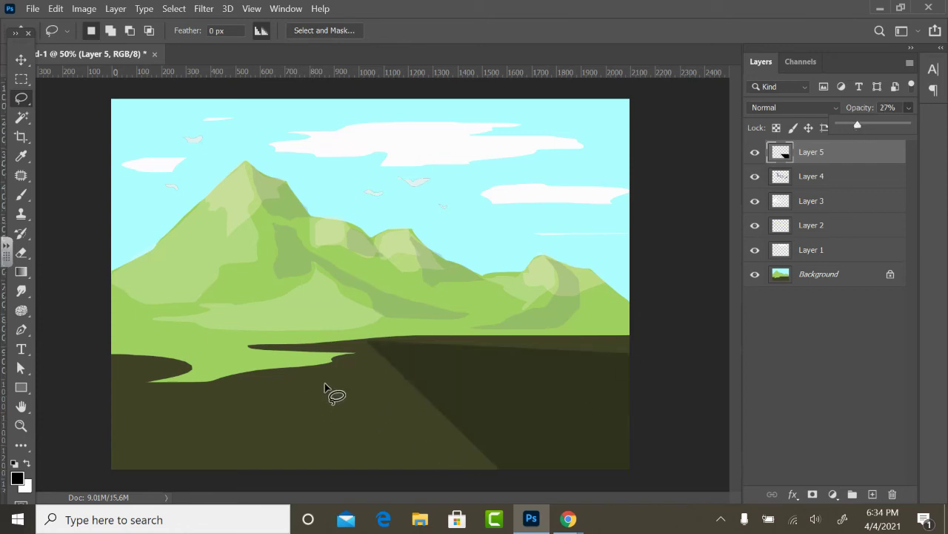
# Lasso about eleven scattered bush shapes across the ground and horizon.
pyautogui.moveTo(259, 393)
pyautogui.mouseDown()
pyautogui.moveTo(268, 360)
pyautogui.moveTo(273, 385)
pyautogui.mouseUp()
pyautogui.moveTo(338, 380)
pyautogui.keyDown('shift'); pyautogui.mouseDown()
pyautogui.moveTo(364, 381)
pyautogui.moveTo(342, 384)
pyautogui.mouseUp(); pyautogui.keyUp('shift')
pyautogui.moveTo(252, 424)
pyautogui.keyDown('shift'); pyautogui.mouseDown()
pyautogui.moveTo(262, 412)
pyautogui.moveTo(252, 424)
pyautogui.mouseUp(); pyautogui.keyUp('shift')
pyautogui.moveTo(169, 410)
pyautogui.keyDown('shift'); pyautogui.mouseDown()
pyautogui.moveTo(178, 397)
pyautogui.moveTo(172, 411)
pyautogui.mouseUp(); pyautogui.keyUp('shift')
pyautogui.moveTo(326, 428)
pyautogui.keyDown('shift'); pyautogui.mouseDown()
pyautogui.moveTo(357, 406)
pyautogui.moveTo(394, 455)
pyautogui.moveTo(359, 445)
pyautogui.mouseUp(); pyautogui.keyUp('shift')
pyautogui.moveTo(216, 476)
pyautogui.keyDown('shift'); pyautogui.mouseDown()
pyautogui.moveTo(211, 483)
pyautogui.moveTo(249, 433)
pyautogui.moveTo(314, 474)
pyautogui.moveTo(201, 474)
pyautogui.mouseUp(); pyautogui.keyUp('shift')
pyautogui.moveTo(208, 378); pyautogui.dragTo(209, 378)
pyautogui.moveTo(303, 368)
pyautogui.mouseDown()
pyautogui.moveTo(339, 343)
pyautogui.moveTo(304, 345)
pyautogui.mouseUp()
pyautogui.moveTo(143, 353)
pyautogui.mouseDown()
pyautogui.moveTo(155, 356)
pyautogui.moveTo(127, 366)
pyautogui.mouseUp()
pyautogui.moveTo(124, 442)
pyautogui.mouseDown()
pyautogui.moveTo(123, 417)
pyautogui.moveTo(149, 419)
pyautogui.moveTo(151, 449)
pyautogui.moveTo(139, 461)
pyautogui.moveTo(122, 434)
pyautogui.mouseUp()
pyautogui.moveTo(423, 395)
pyautogui.mouseDown()
pyautogui.moveTo(434, 423)
pyautogui.moveTo(462, 413)
pyautogui.moveTo(421, 391)
pyautogui.moveTo(397, 360)
pyautogui.moveTo(385, 379)
pyautogui.mouseUp()
# Fill the bush selection with the sampled dark olive on a new Layer 6.
pyautogui.press('b')
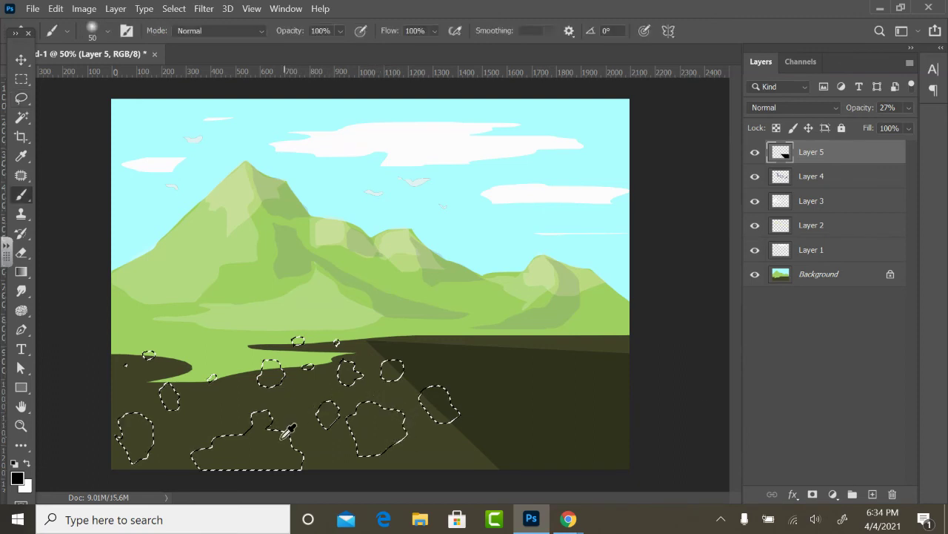
pyautogui.keyDown('alt'); pyautogui.click(284, 437); pyautogui.keyUp('alt')
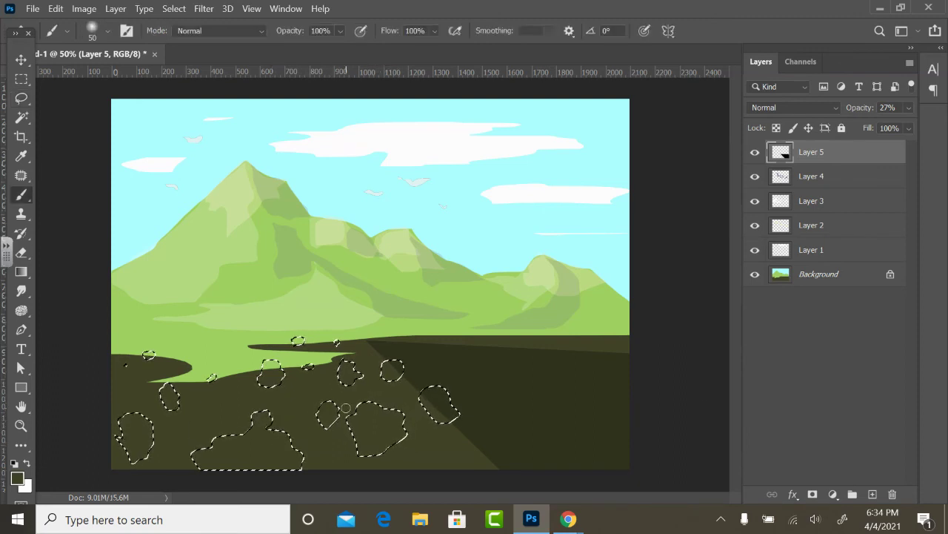
pyautogui.click(873, 494)
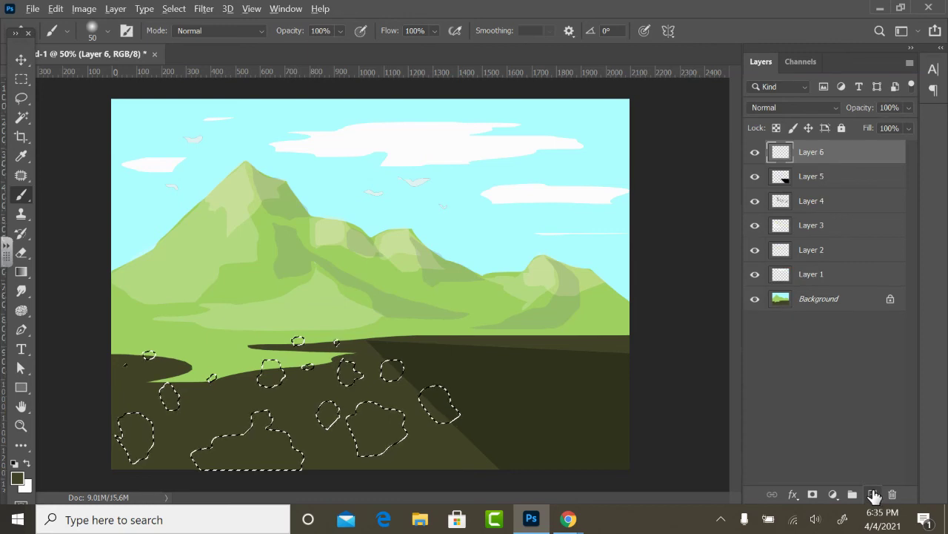
pyautogui.hotkey('alt', 'BackSpace')
pyautogui.hotkey('ctrl', 'd')
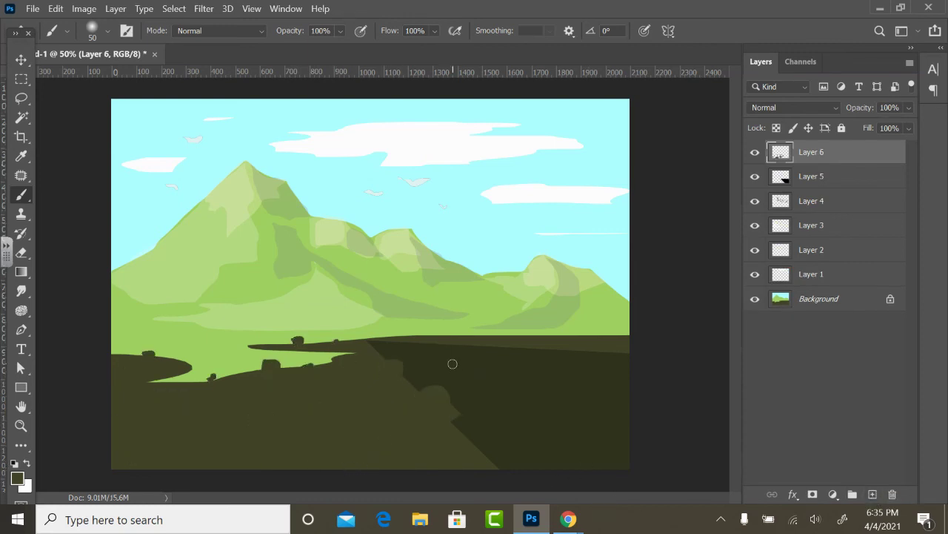
pyautogui.hotkey('ctrl', 'l')
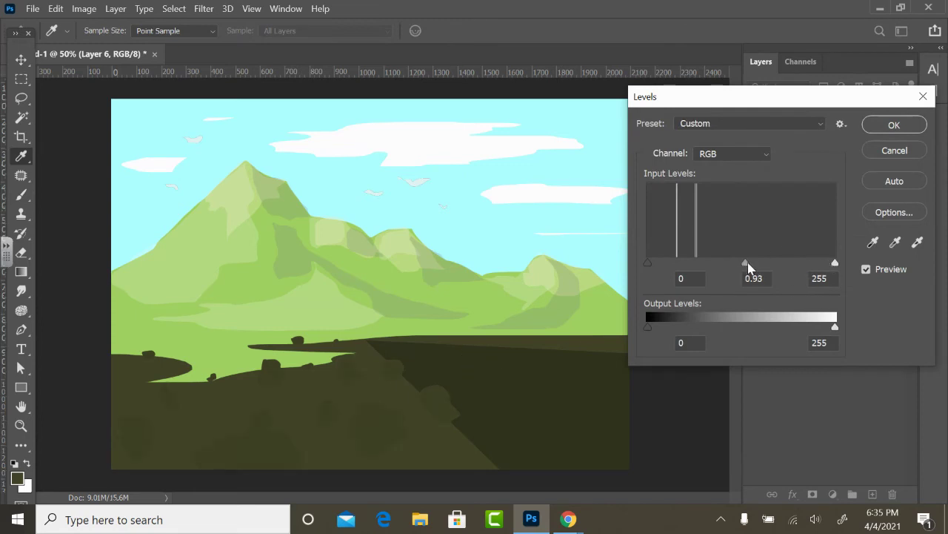
# Apply Levels to the bushes with midtones 1.14 and white point 255.
pyautogui.moveTo(751, 263); pyautogui.dragTo(747, 264)
pyautogui.press('Tab')
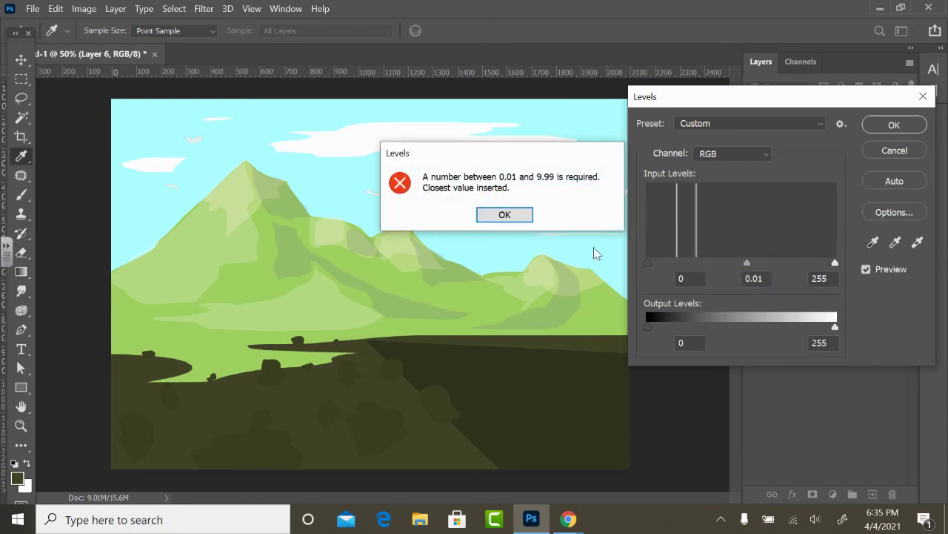
pyautogui.click(517, 222)
pyautogui.moveTo(652, 263); pyautogui.dragTo(737, 264)
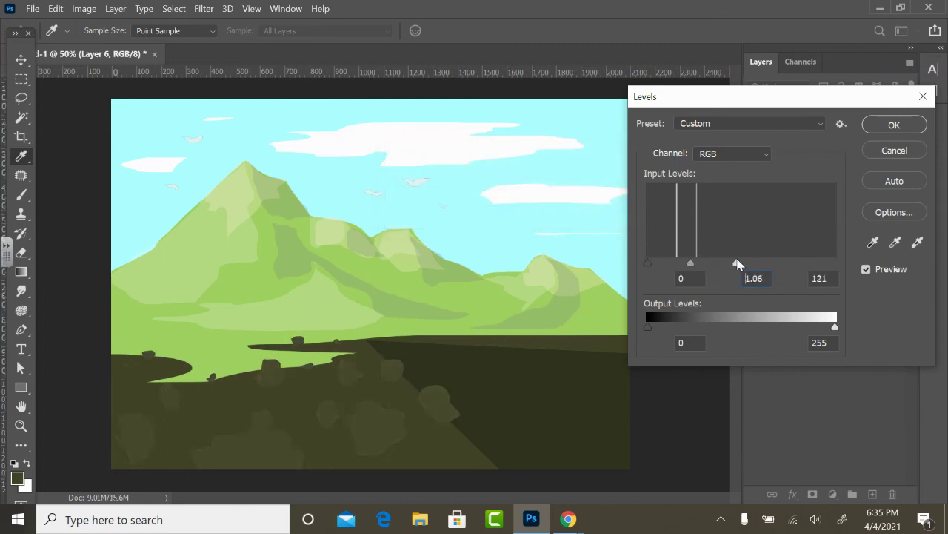
pyautogui.click(736, 261)
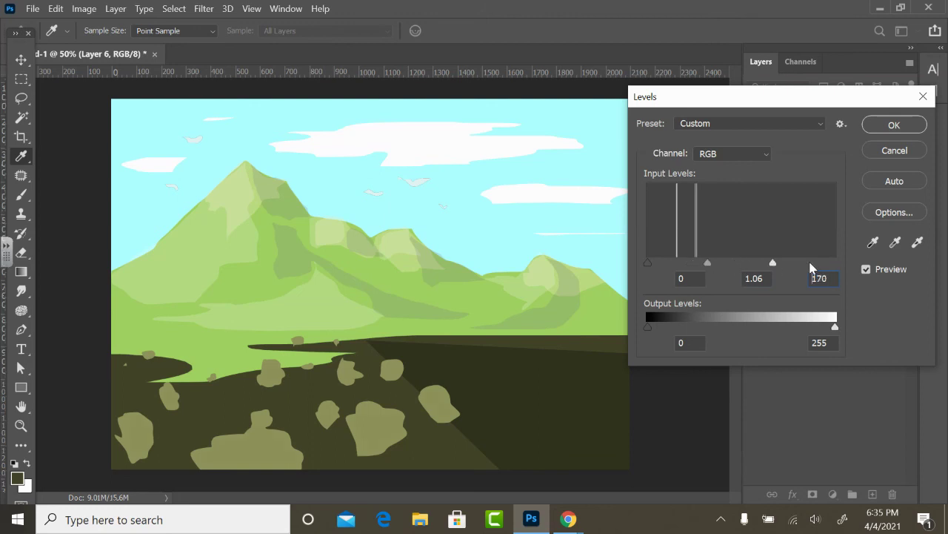
pyautogui.moveTo(773, 263); pyautogui.dragTo(835, 263)
pyautogui.moveTo(738, 264); pyautogui.dragTo(721, 263)
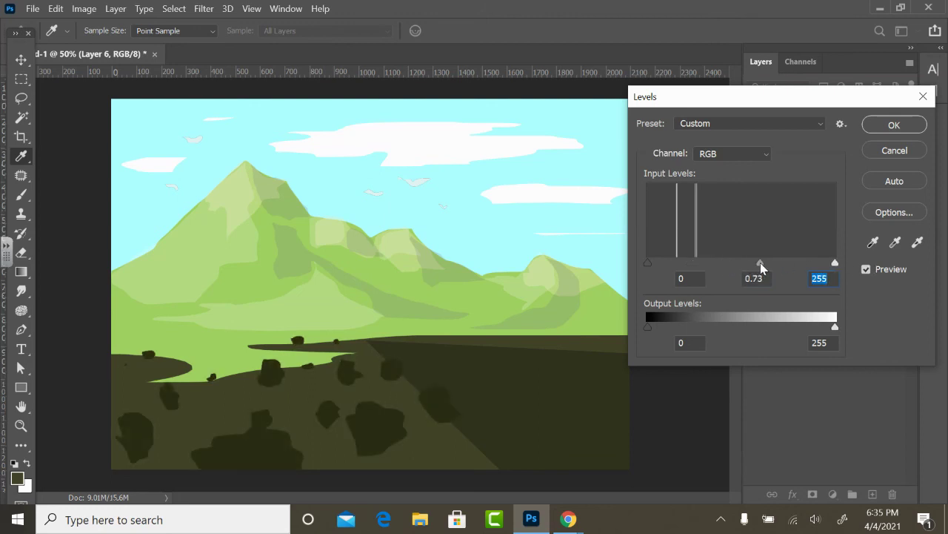
pyautogui.moveTo(761, 264); pyautogui.dragTo(636, 266)
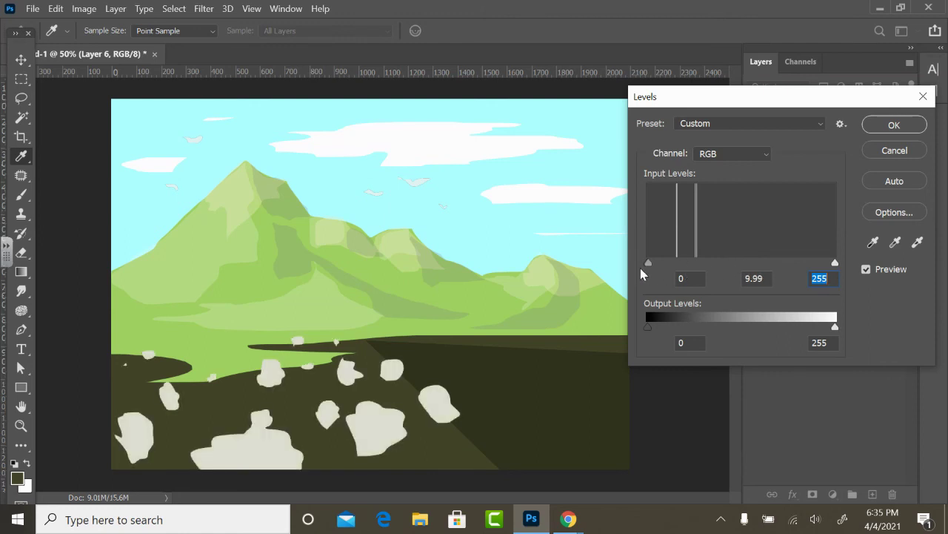
pyautogui.moveTo(641, 270); pyautogui.dragTo(735, 267)
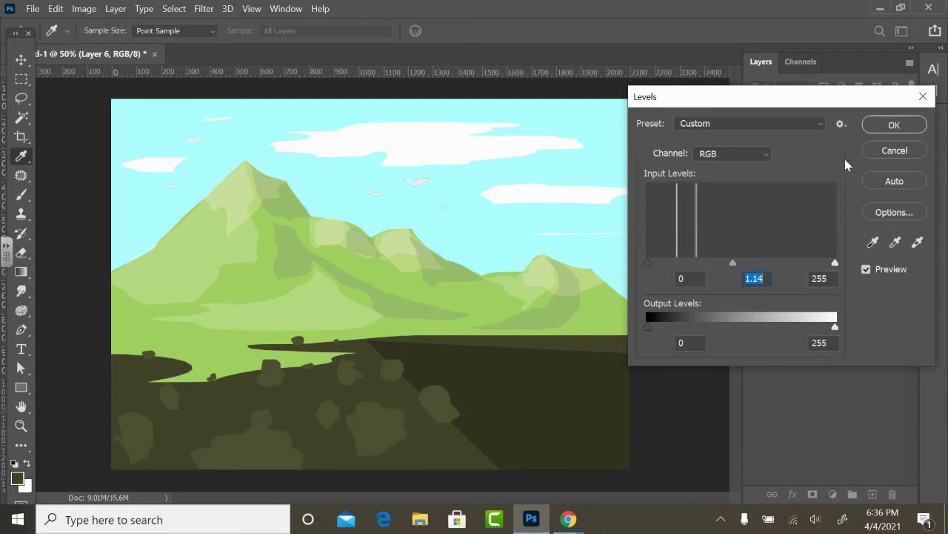
pyautogui.click(882, 127)
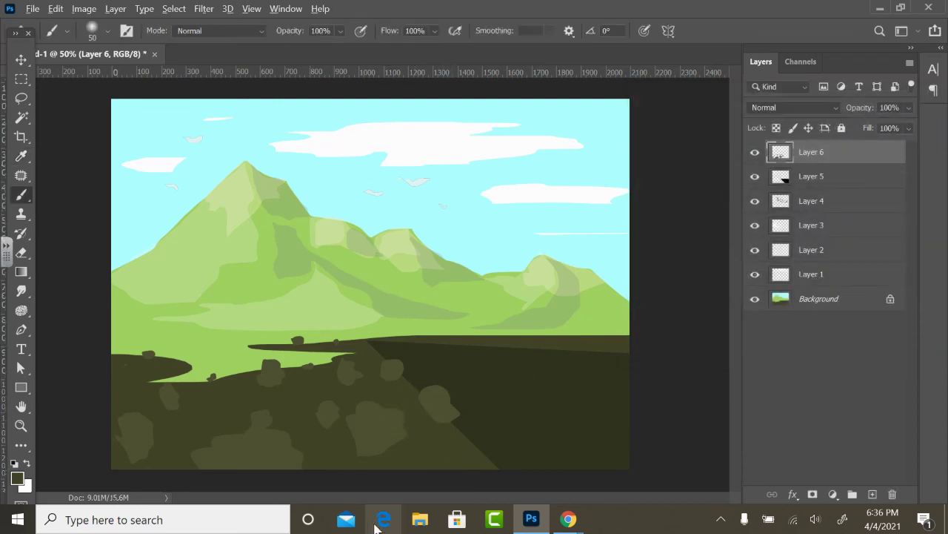
# Sample the dark ground colour and lasso shadow slivers on the right and middle bushes.
pyautogui.keyDown('alt'); pyautogui.click(417, 431); pyautogui.keyUp('alt')
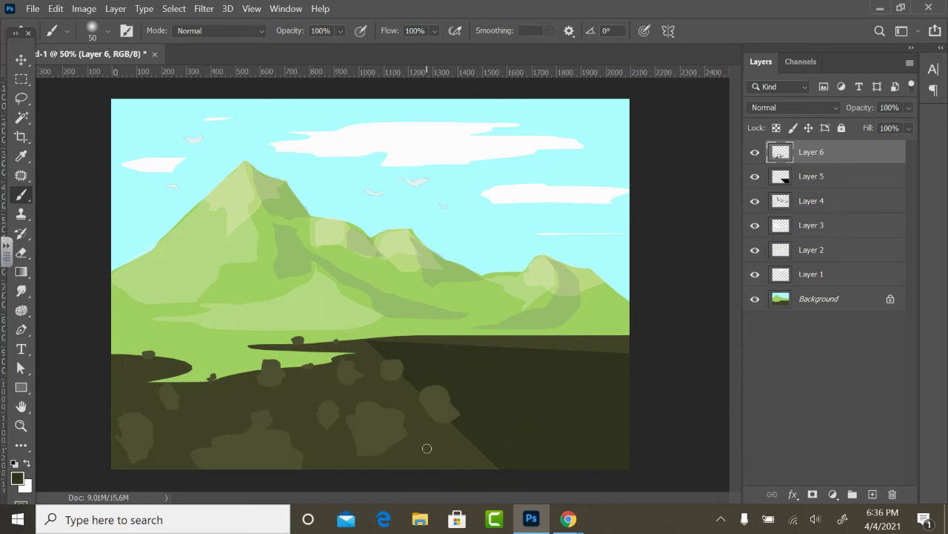
pyautogui.press('l')
pyautogui.moveTo(385, 409)
pyautogui.mouseDown()
pyautogui.moveTo(401, 438)
pyautogui.moveTo(374, 452)
pyautogui.moveTo(387, 437)
pyautogui.moveTo(384, 410)
pyautogui.mouseUp()
pyautogui.moveTo(437, 387)
pyautogui.keyDown('shift'); pyautogui.mouseDown()
pyautogui.moveTo(459, 412)
pyautogui.moveTo(447, 420)
pyautogui.moveTo(438, 392)
pyautogui.mouseUp(); pyautogui.keyUp('shift')
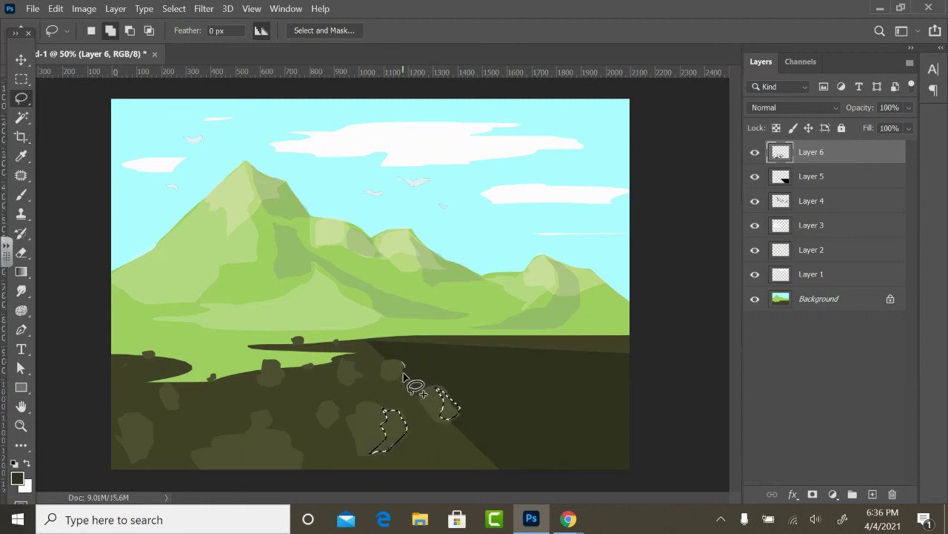
pyautogui.moveTo(356, 366)
pyautogui.keyDown('shift'); pyautogui.mouseDown()
pyautogui.moveTo(354, 382)
pyautogui.moveTo(351, 371)
pyautogui.mouseUp(); pyautogui.keyUp('shift')
pyautogui.moveTo(275, 378)
pyautogui.keyDown('shift'); pyautogui.mouseDown()
pyautogui.moveTo(280, 371)
pyautogui.moveTo(273, 383)
pyautogui.mouseUp(); pyautogui.keyUp('shift')
pyautogui.moveTo(332, 404)
pyautogui.keyDown('shift'); pyautogui.mouseDown()
pyautogui.moveTo(330, 428)
pyautogui.moveTo(331, 404)
pyautogui.mouseUp(); pyautogui.keyUp('shift')
# Add shadow slivers along the left, lower and middle bushes to the selection.
pyautogui.moveTo(272, 446)
pyautogui.keyDown('shift'); pyautogui.mouseDown()
pyautogui.moveTo(265, 419)
pyautogui.moveTo(305, 460)
pyautogui.moveTo(283, 470)
pyautogui.moveTo(267, 421)
pyautogui.mouseUp(); pyautogui.keyUp('shift')
pyautogui.moveTo(143, 416)
pyautogui.keyDown('shift'); pyautogui.mouseDown()
pyautogui.moveTo(154, 438)
pyautogui.moveTo(135, 460)
pyautogui.moveTo(138, 423)
pyautogui.moveTo(174, 386)
pyautogui.mouseUp(); pyautogui.keyUp('shift')
pyautogui.keyDown('shift'); pyautogui.moveTo(150, 356); pyautogui.dragTo(150, 357); pyautogui.keyUp('shift')
pyautogui.moveTo(138, 449)
pyautogui.keyDown('shift'); pyautogui.mouseDown()
pyautogui.moveTo(174, 461)
pyautogui.moveTo(138, 450)
pyautogui.mouseUp(); pyautogui.keyUp('shift')
pyautogui.moveTo(297, 466)
pyautogui.keyDown('shift'); pyautogui.mouseDown()
pyautogui.moveTo(334, 467)
pyautogui.moveTo(301, 455)
pyautogui.mouseUp(); pyautogui.keyUp('shift')
pyautogui.keyDown('shift'); pyautogui.moveTo(371, 450); pyautogui.dragTo(435, 453); pyautogui.keyUp('shift')
pyautogui.moveTo(348, 430)
pyautogui.keyDown('shift'); pyautogui.mouseDown()
pyautogui.moveTo(335, 422)
pyautogui.moveTo(346, 432)
pyautogui.mouseUp(); pyautogui.keyUp('shift')
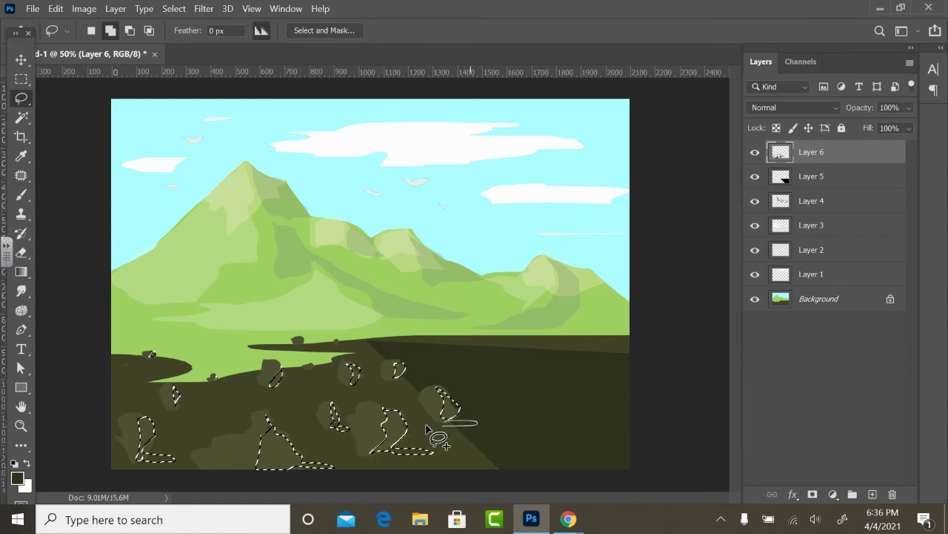